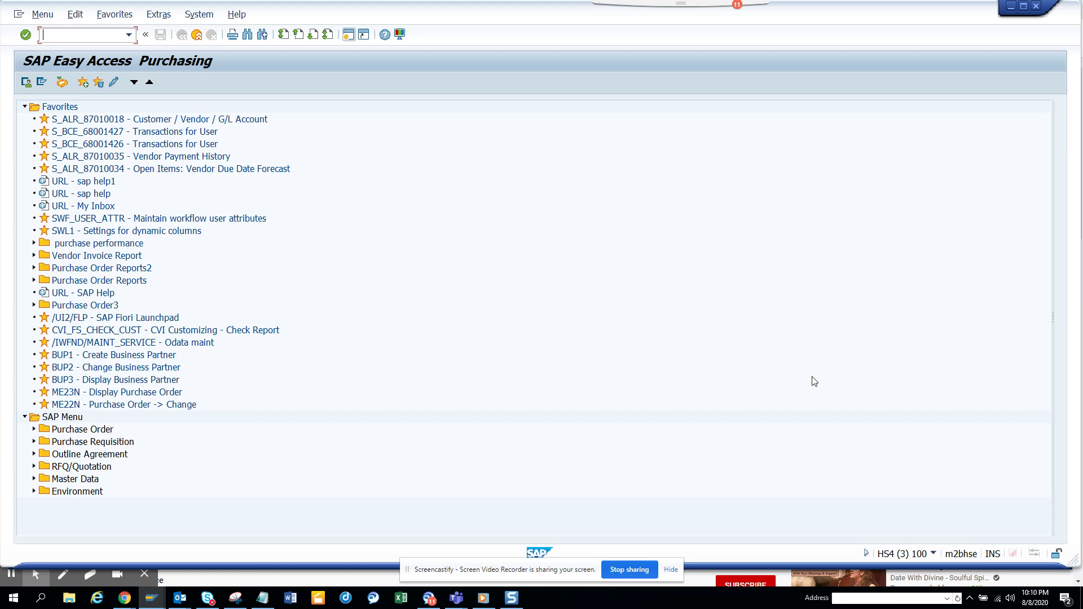
Step: Start SE16H and load table VBAK (Sales Document: Header Data) for selection
text(se16h)
key(Return)
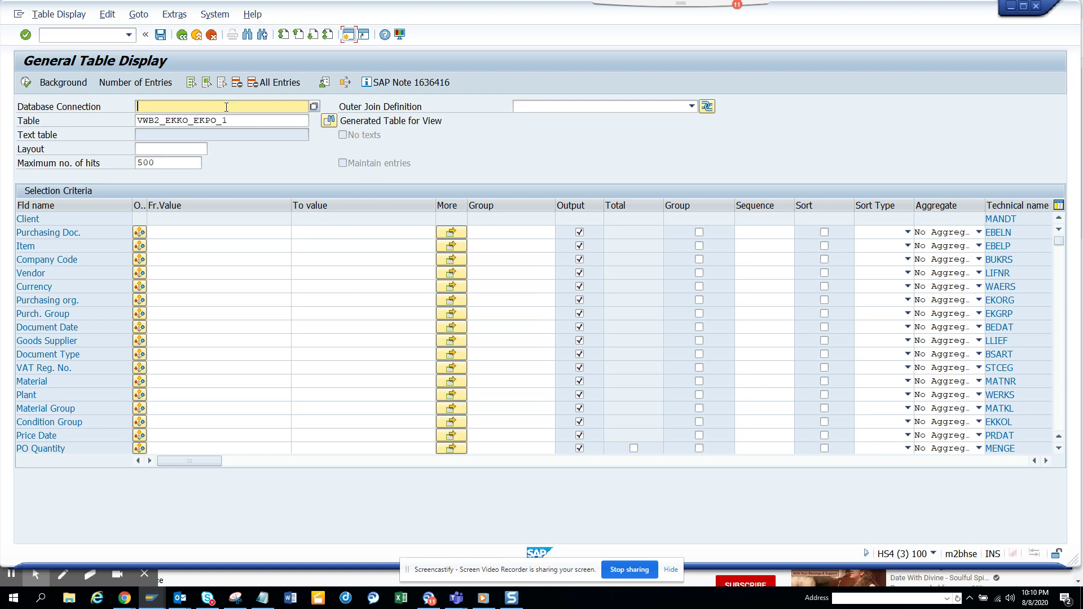
double_click(246, 121)
key(Delete)
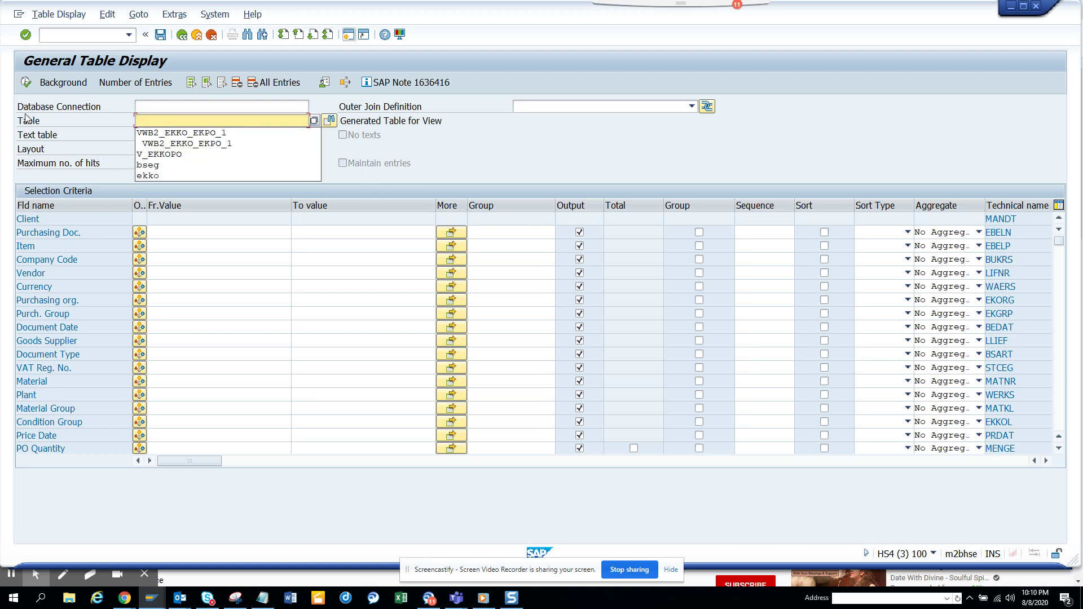
text(vbak)
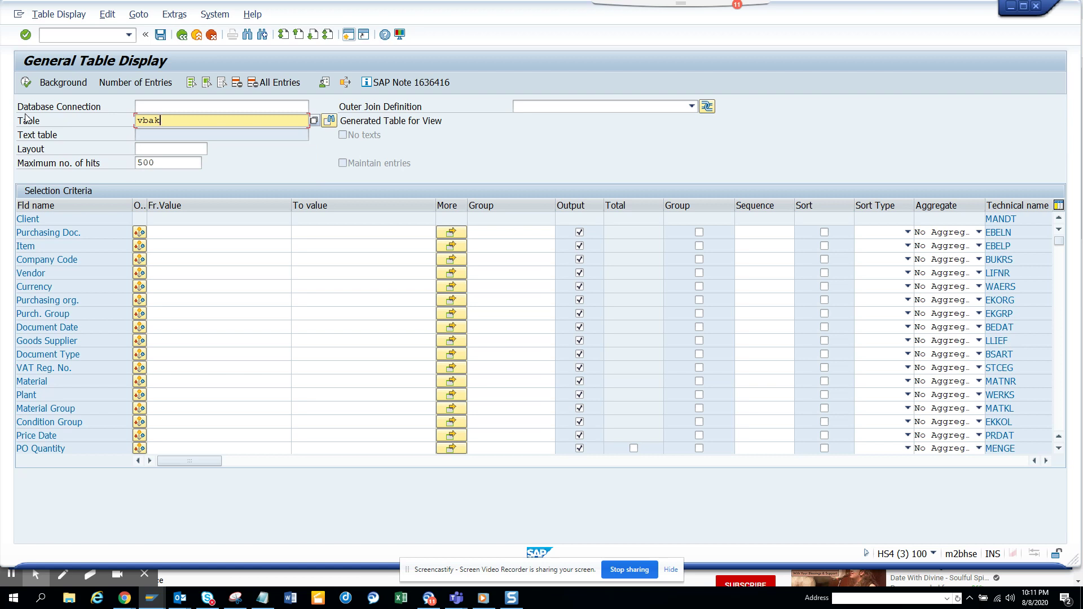
key(Return)
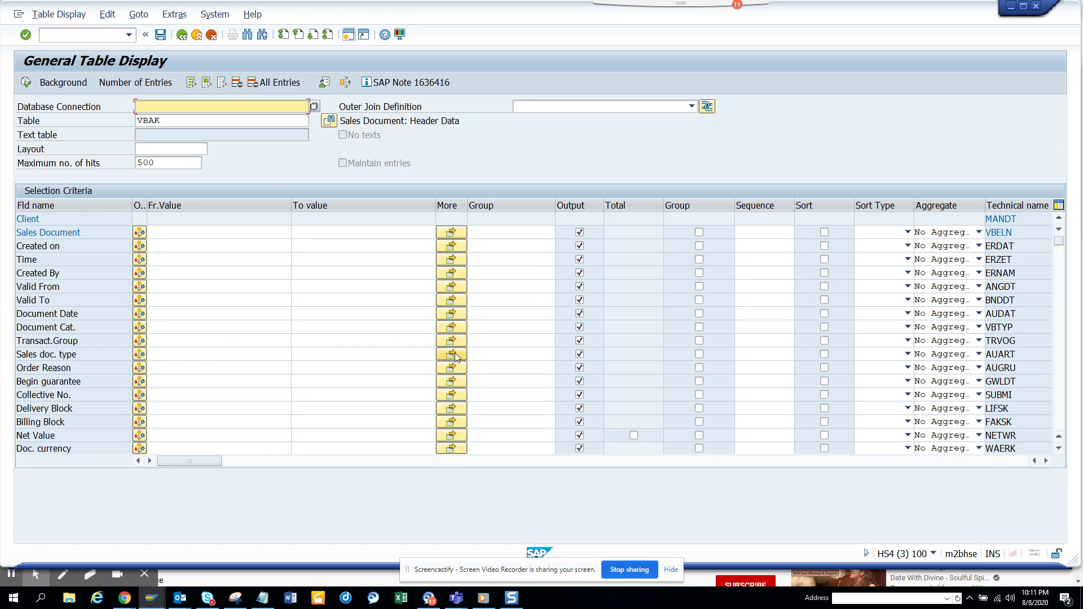
Step: Group VBAK by Sales doc. type and execute to count entries per type
click(66, 354)
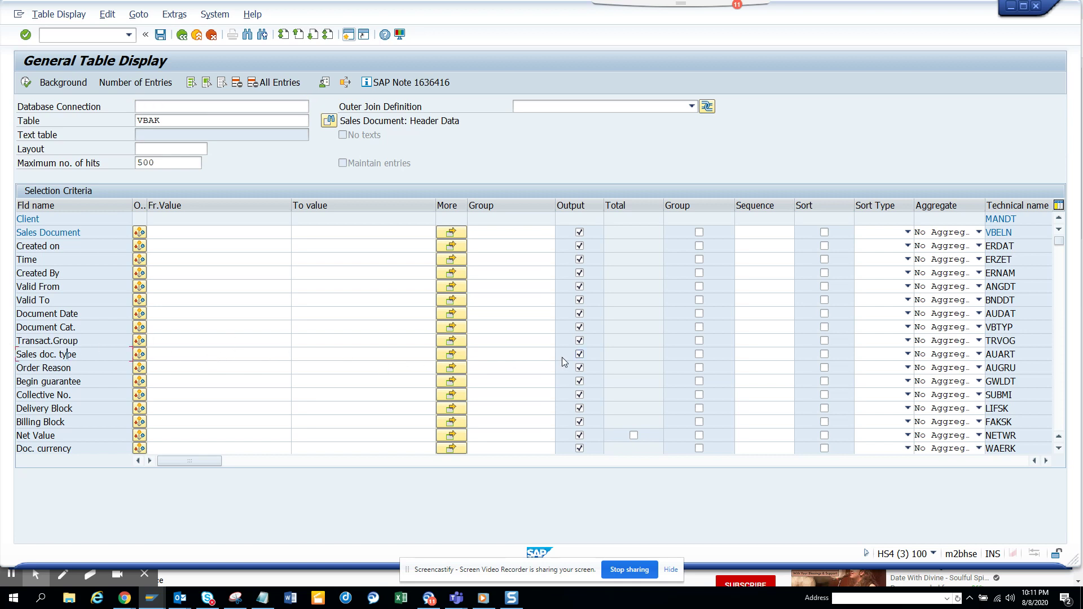
click(186, 352)
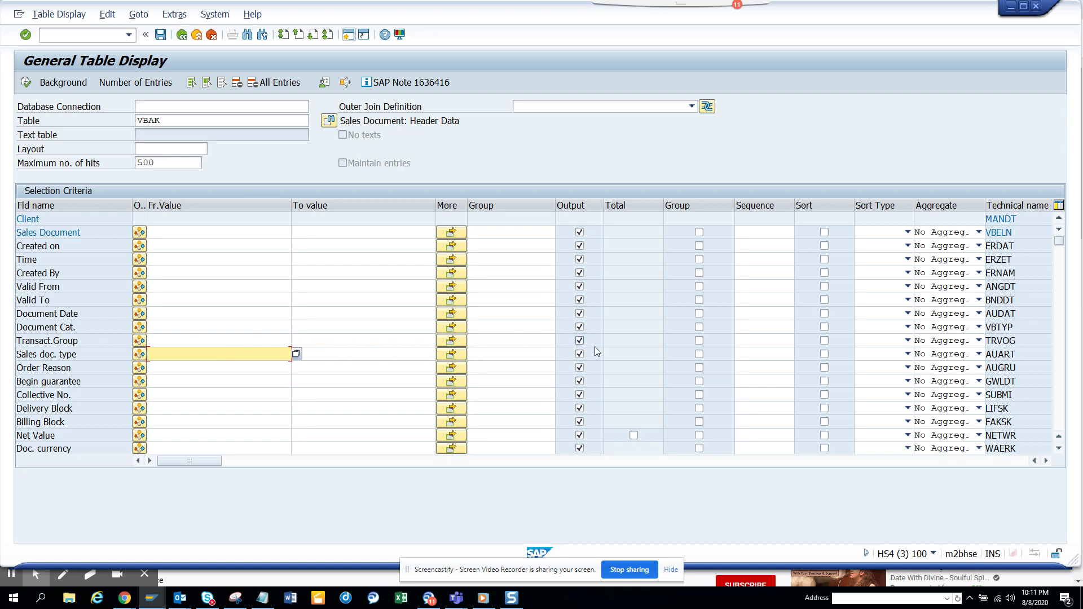
click(699, 354)
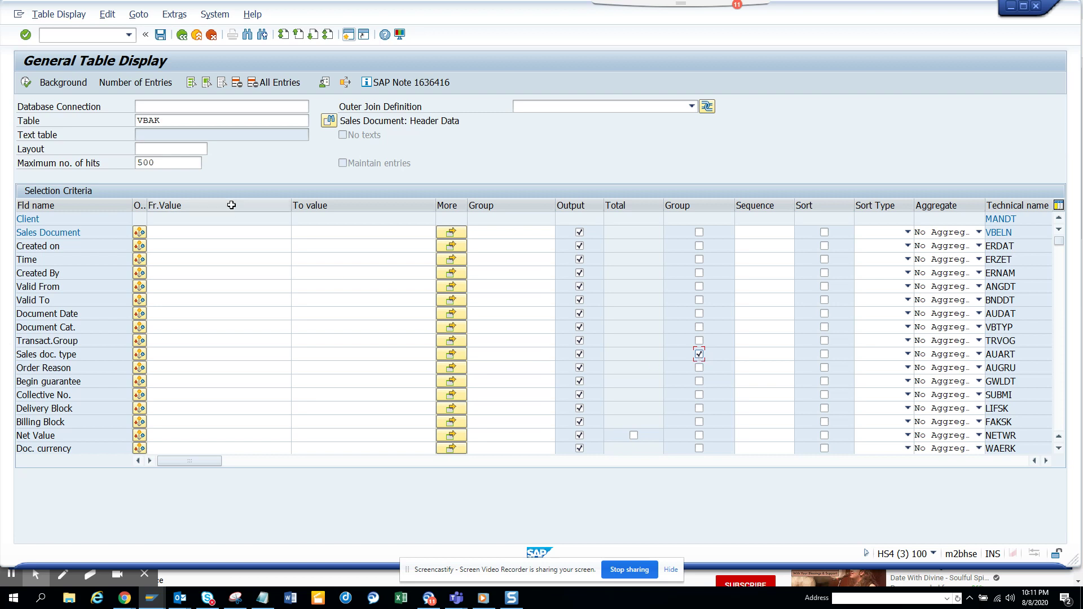
click(28, 81)
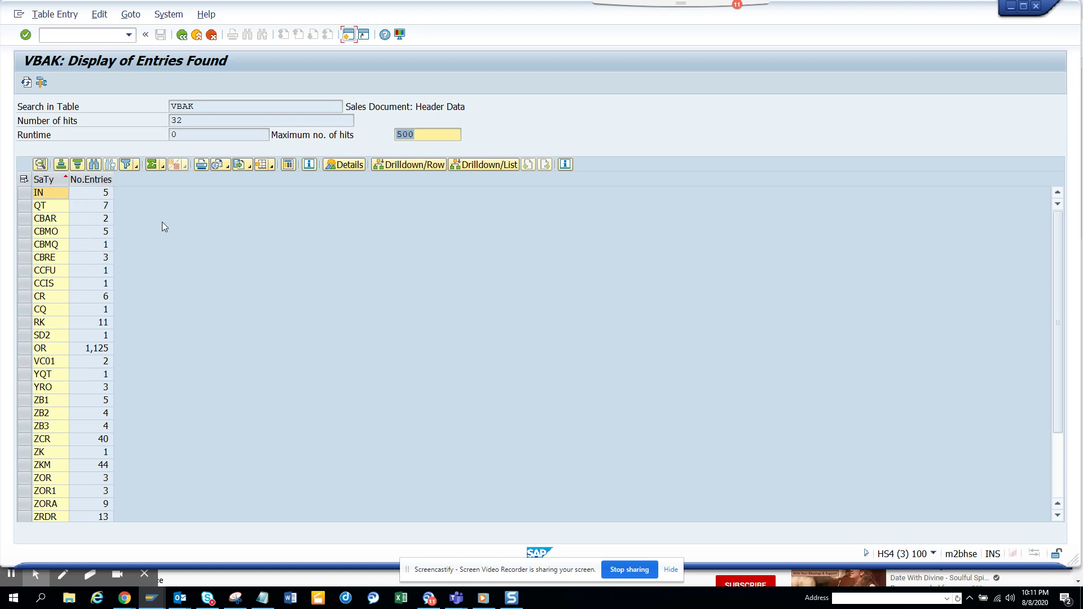
Step: Sort the VBAK query by Valid From and run it
click(182, 36)
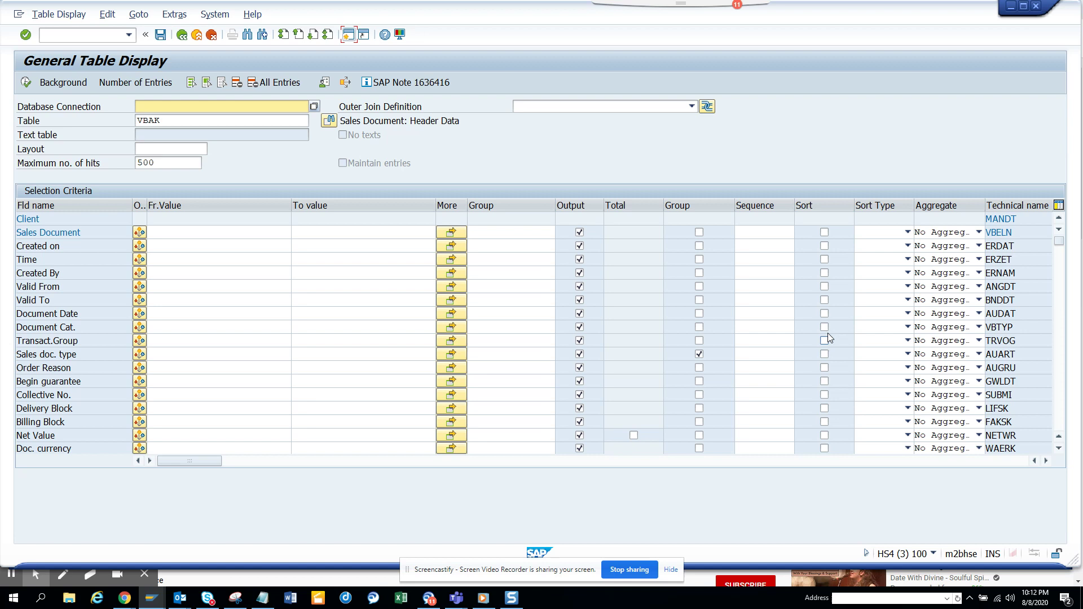
click(824, 286)
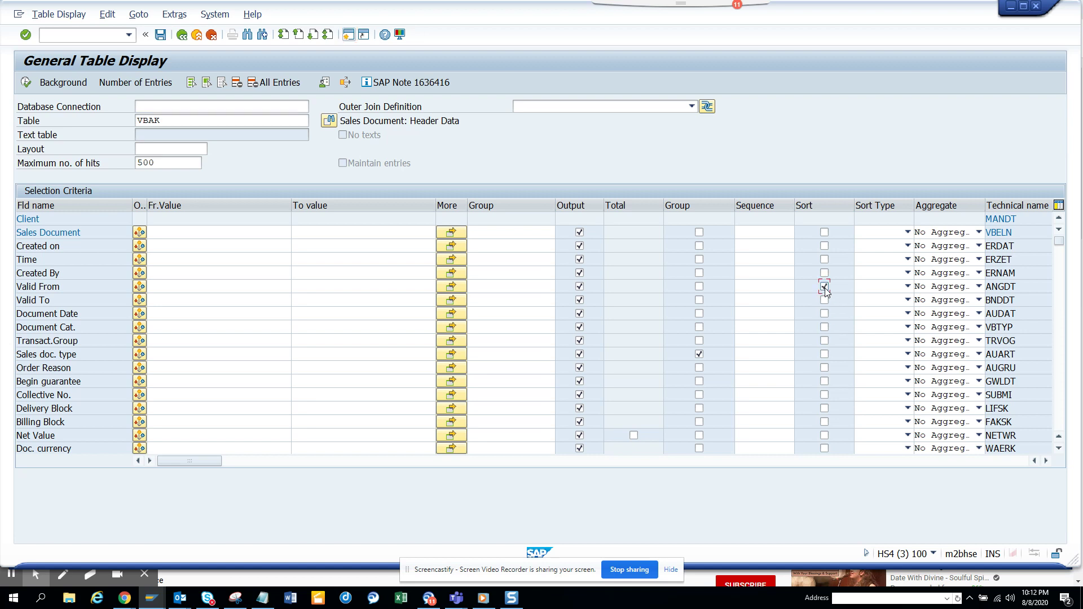
click(26, 83)
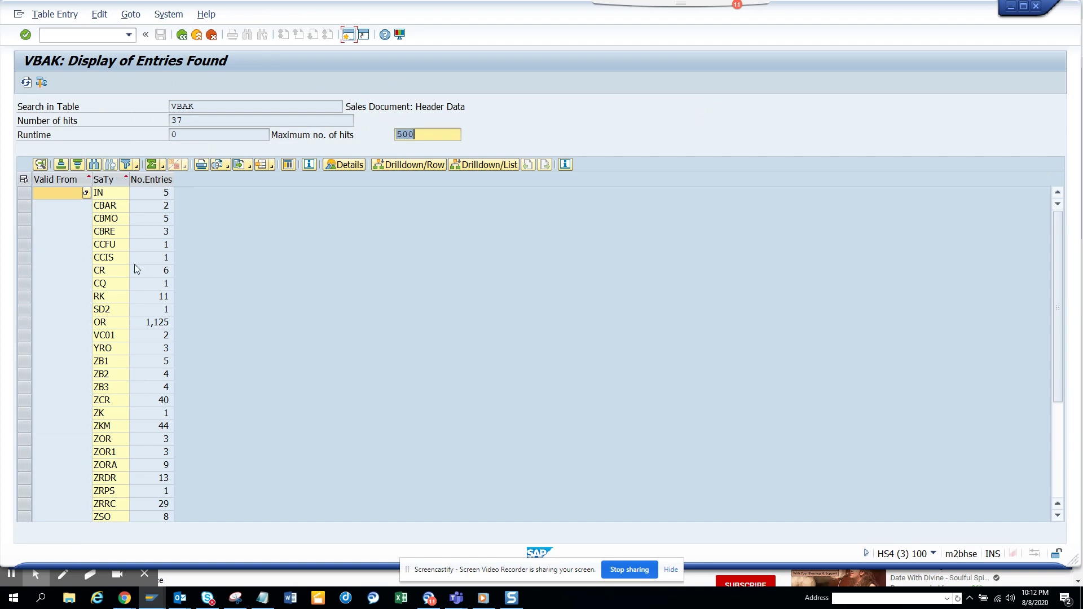
click(182, 34)
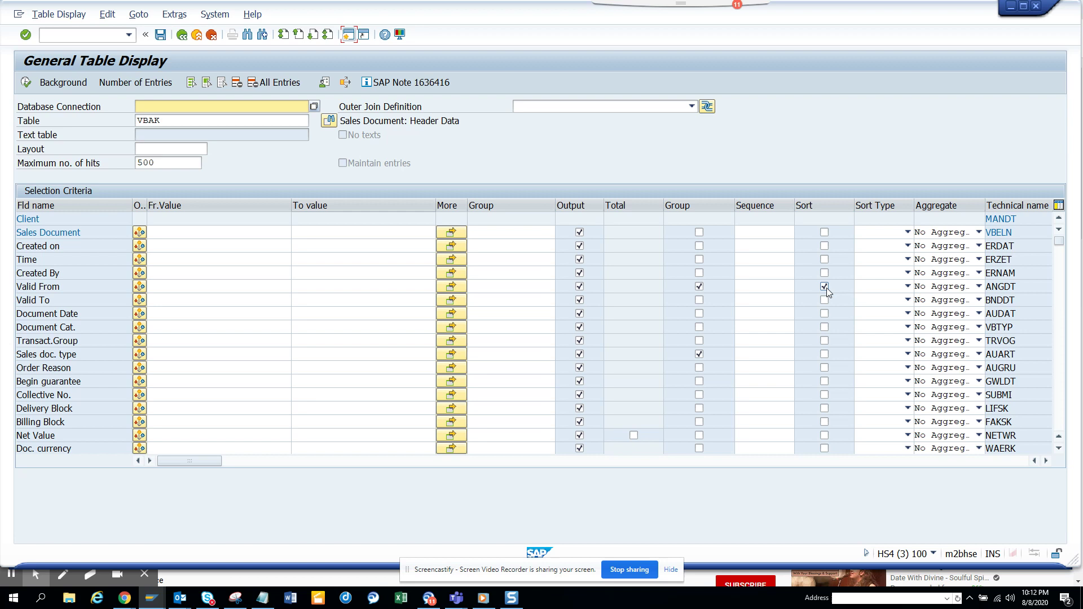
Step: Adjust Valid From's Group checkbox and rerun the query, getting 37 hits
click(699, 287)
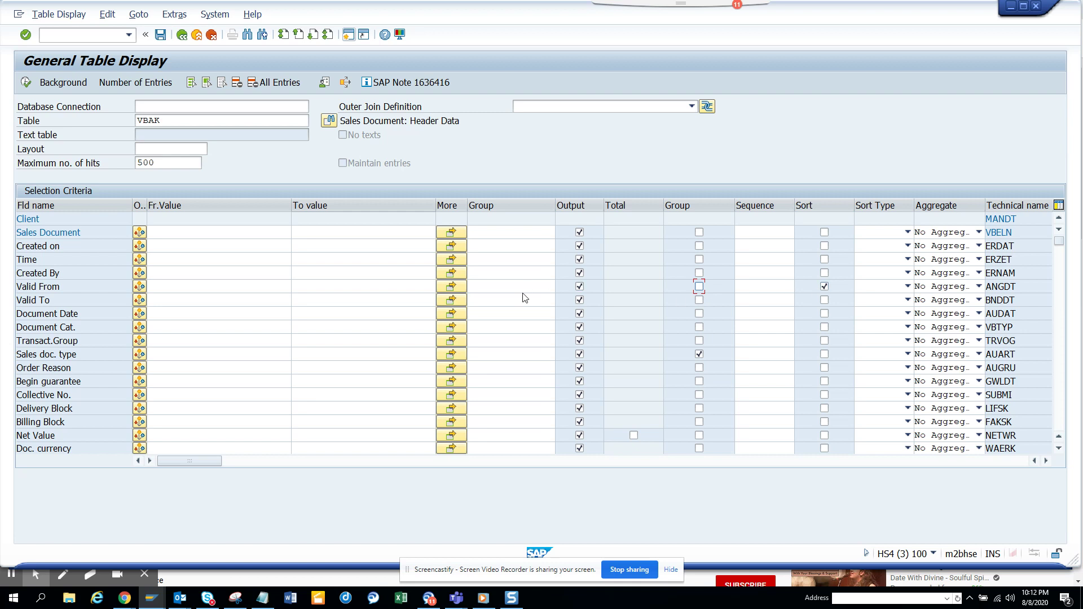
click(26, 83)
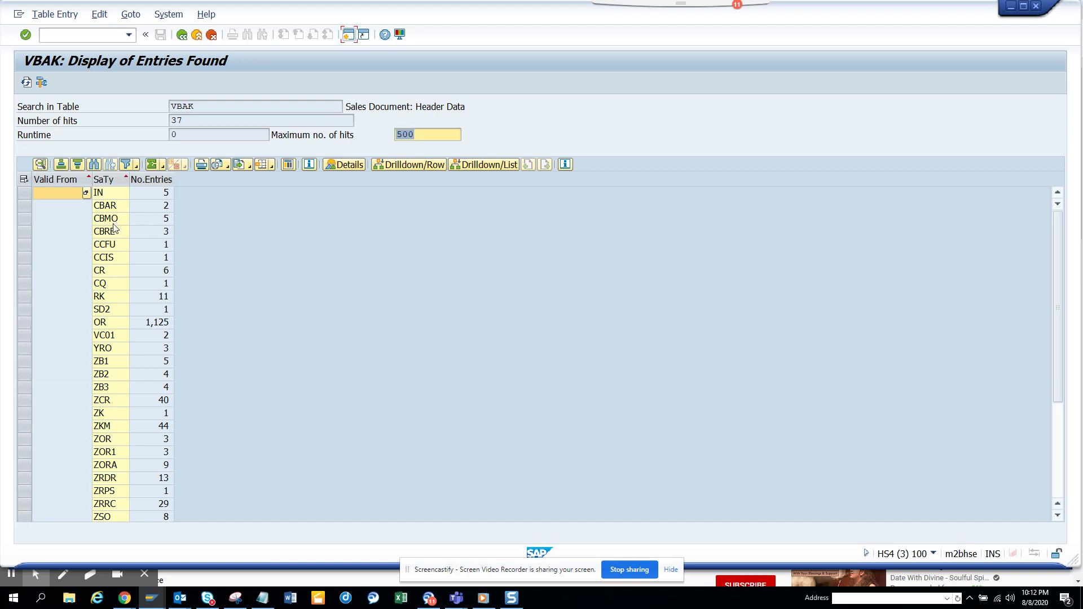
click(183, 35)
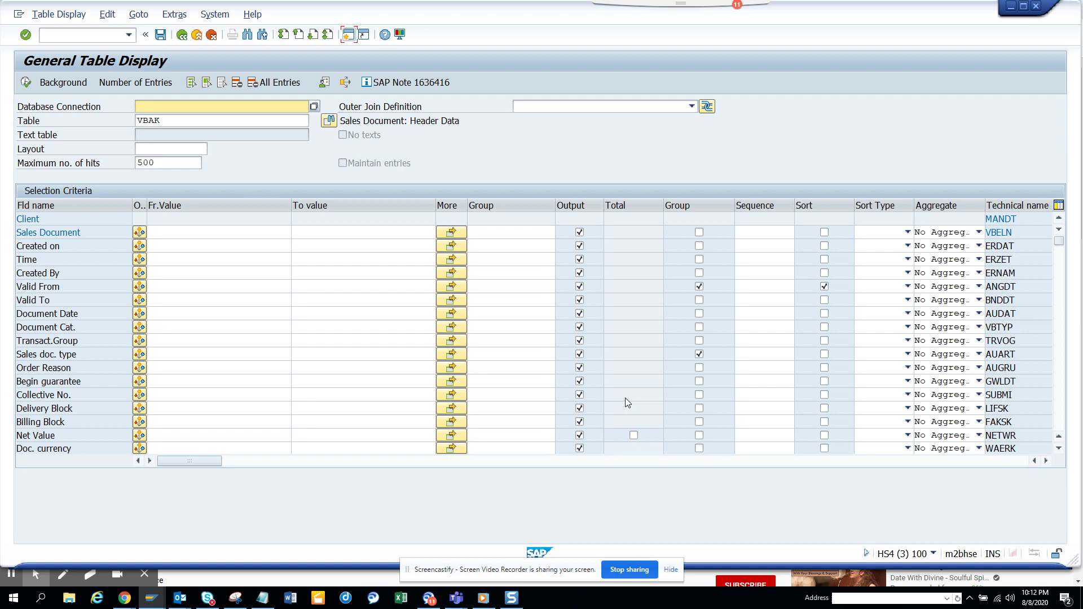
Step: Replace Valid From with Created By as the sort field and run the query
click(699, 286)
click(824, 287)
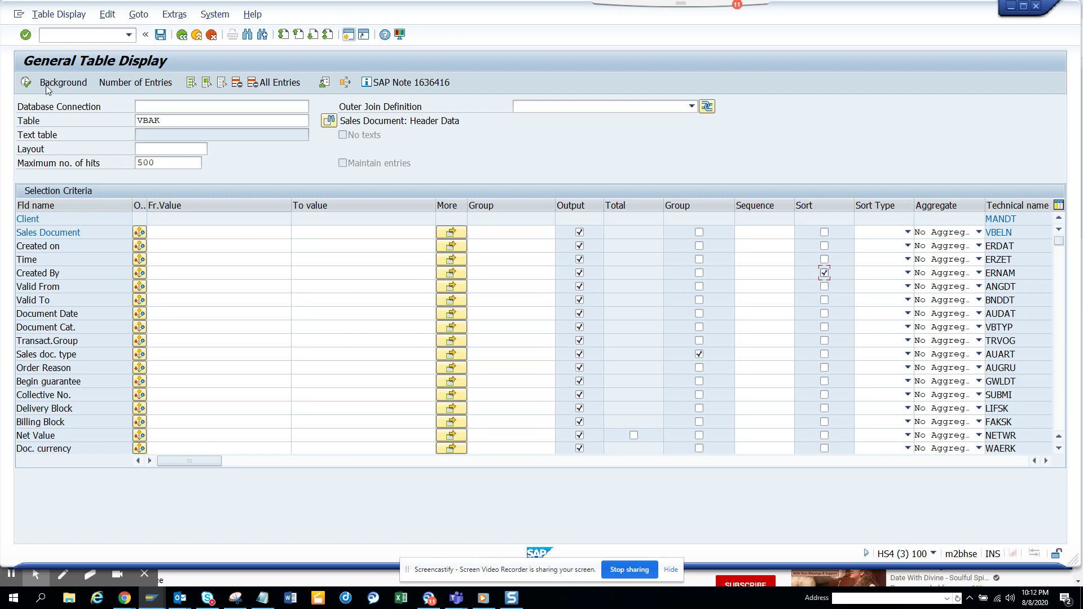
click(26, 82)
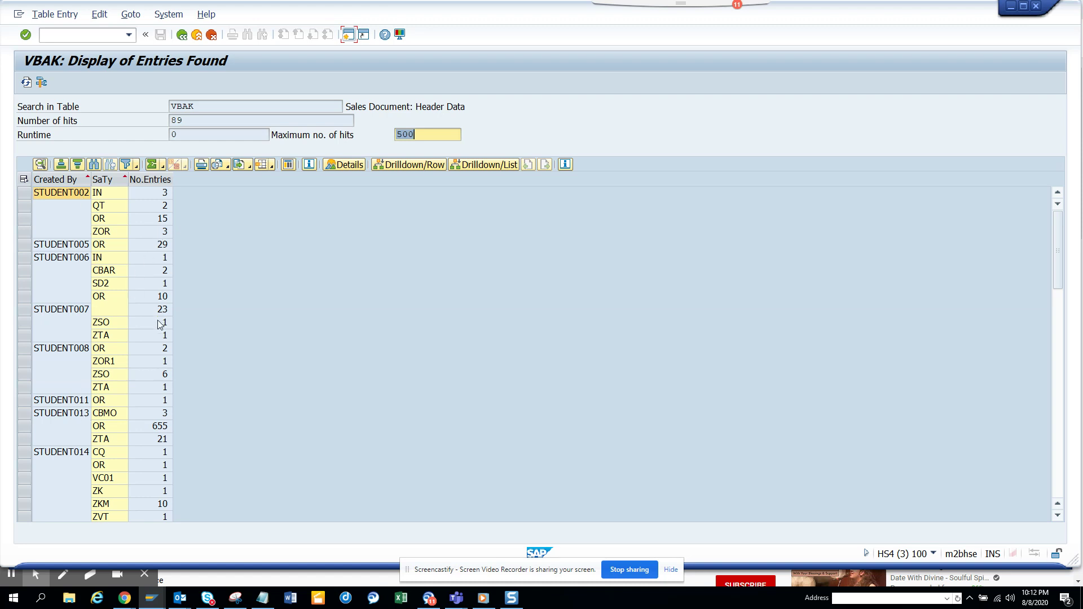
click(181, 36)
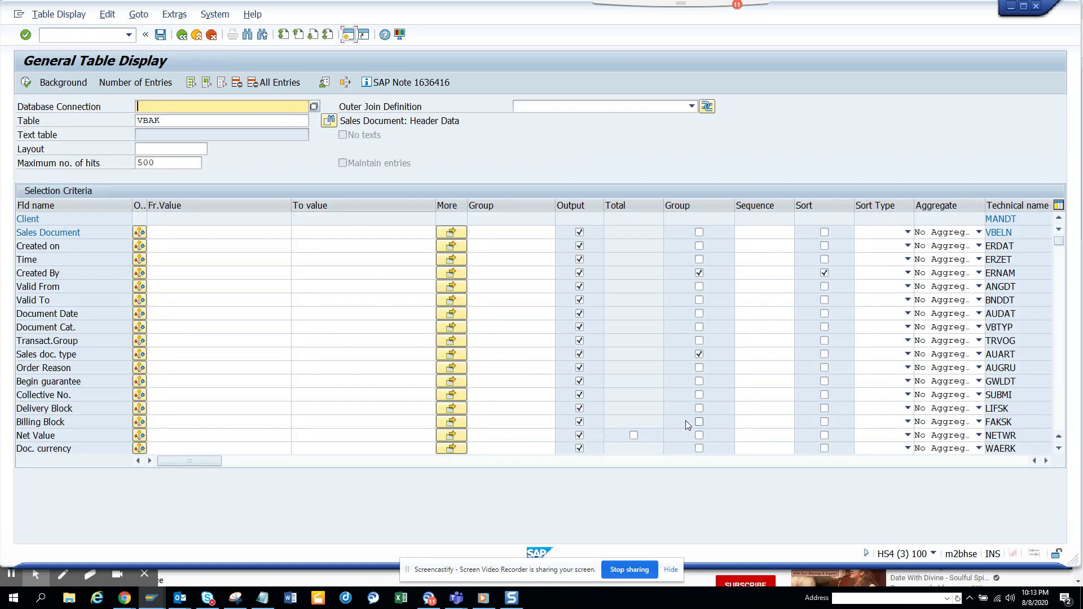
Step: Also group by Doc. currency and rerun the query, returning 106 hits
click(699, 448)
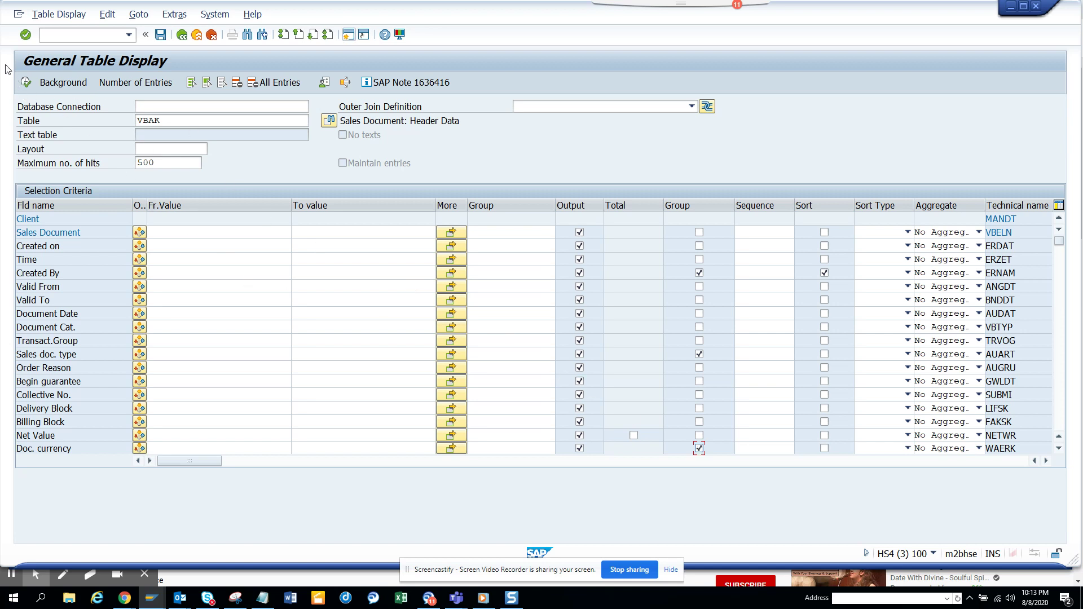
click(26, 82)
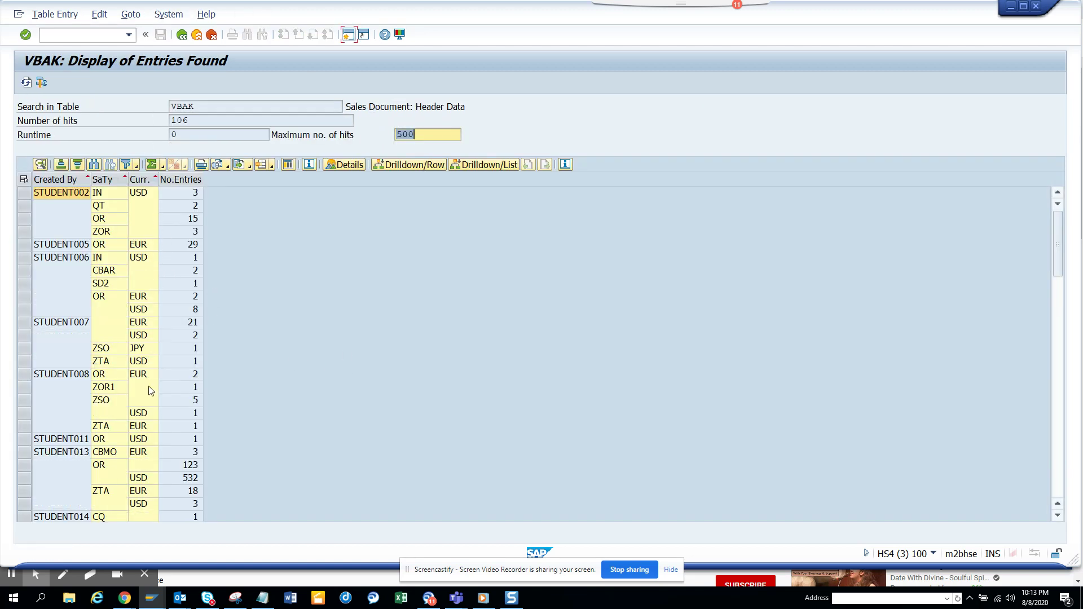
click(182, 36)
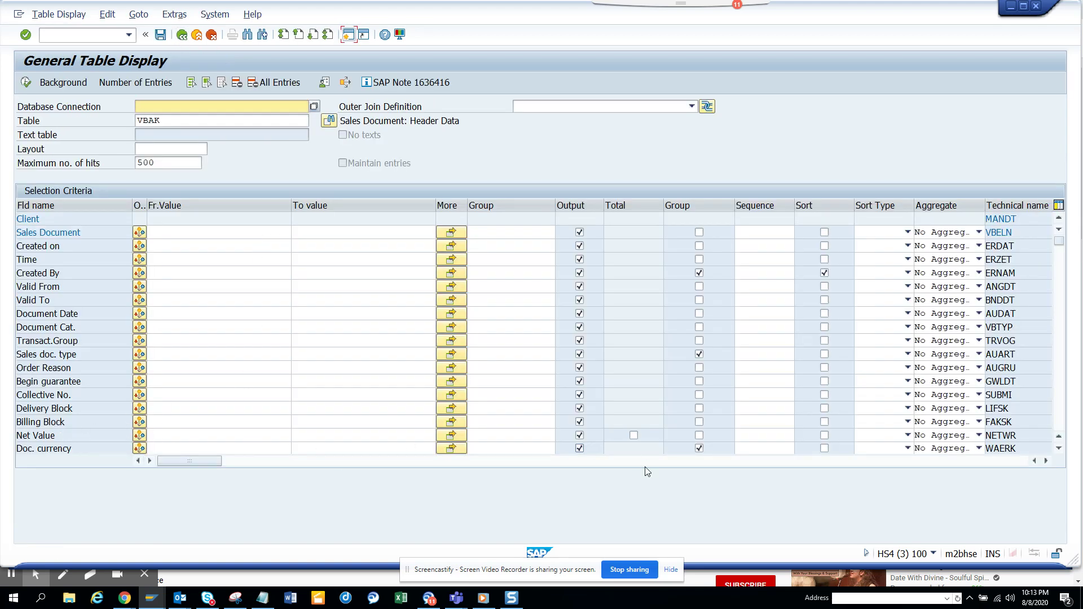
Step: Aggregate Net Value as Maximum and run the query per creator, type and currency
click(768, 440)
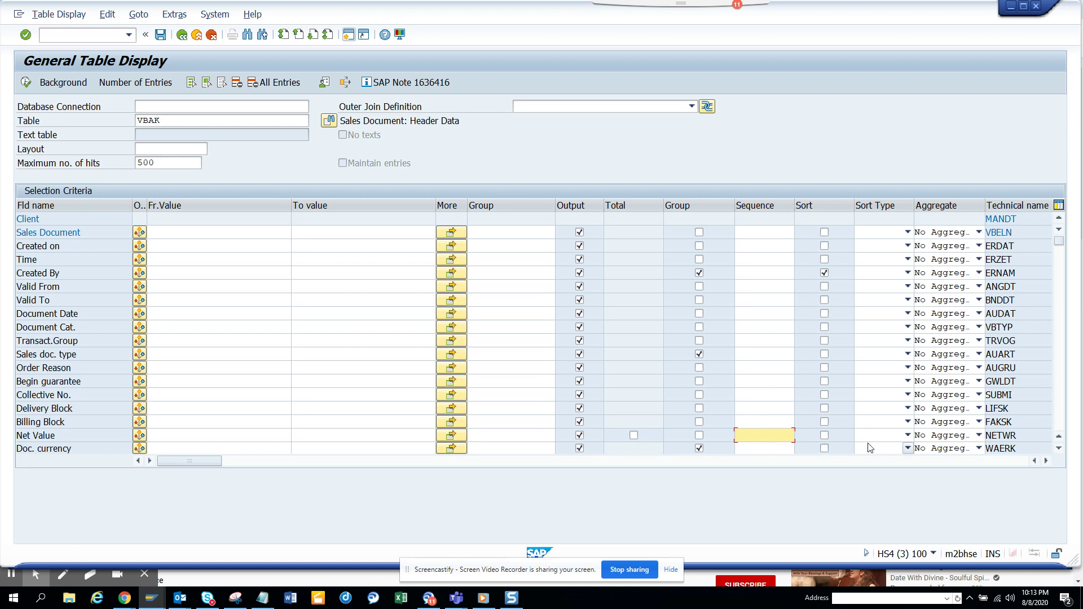
click(977, 436)
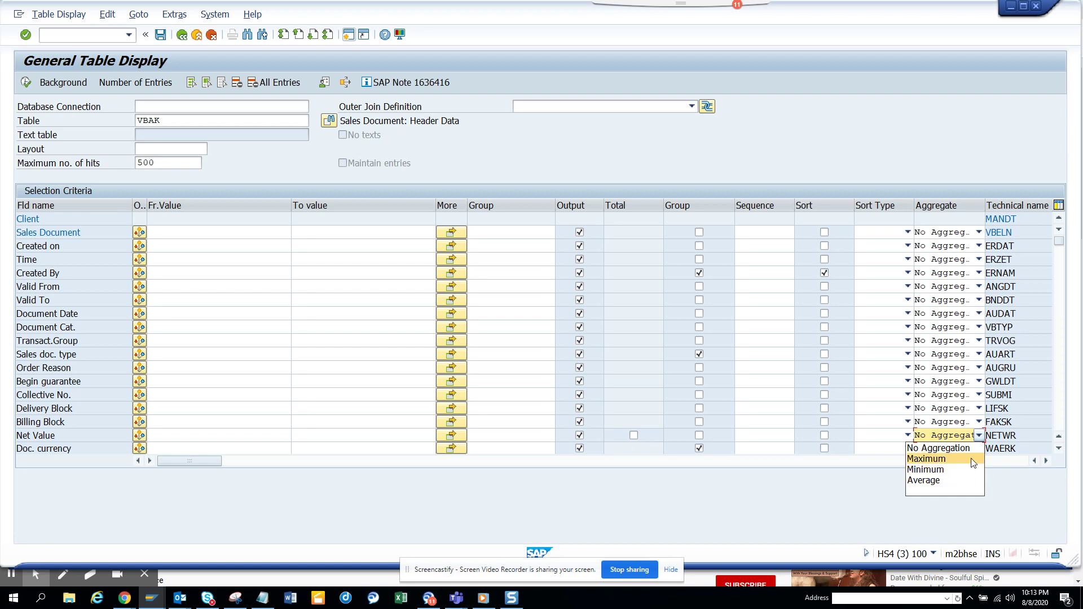
click(972, 459)
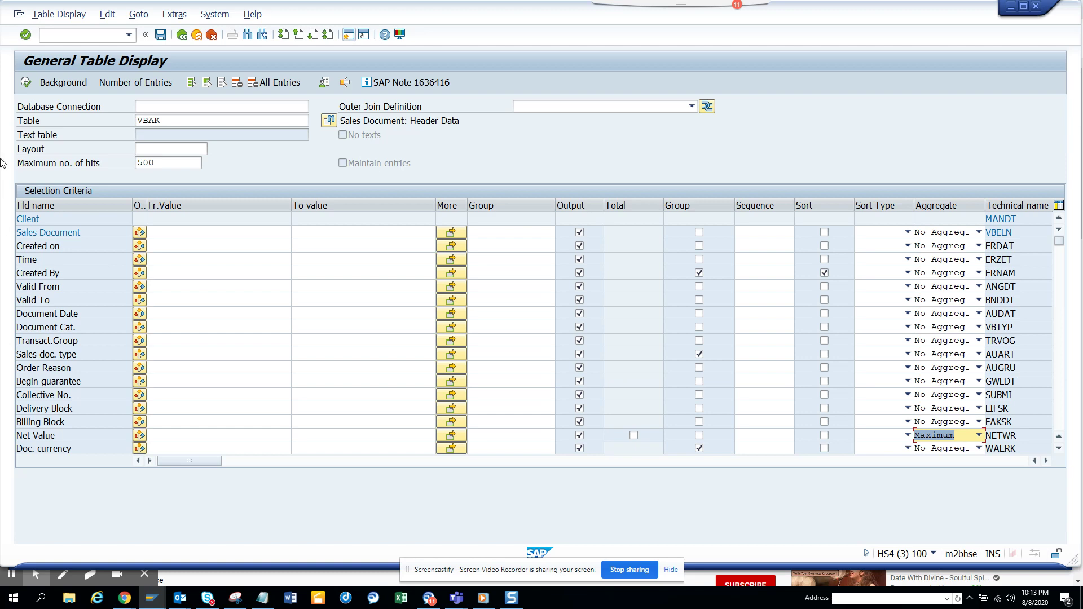
click(27, 83)
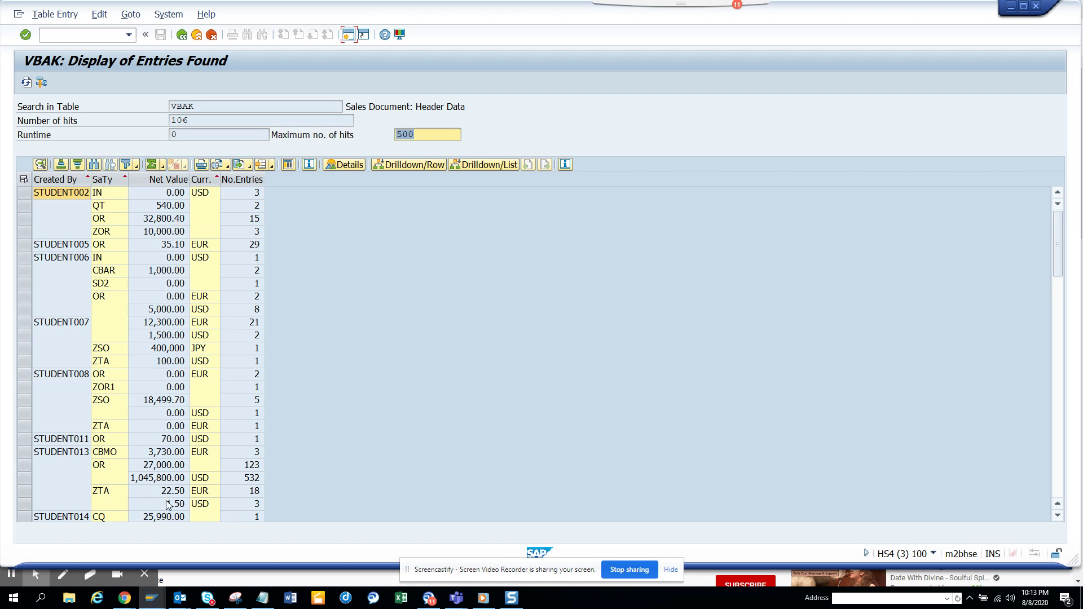
click(182, 37)
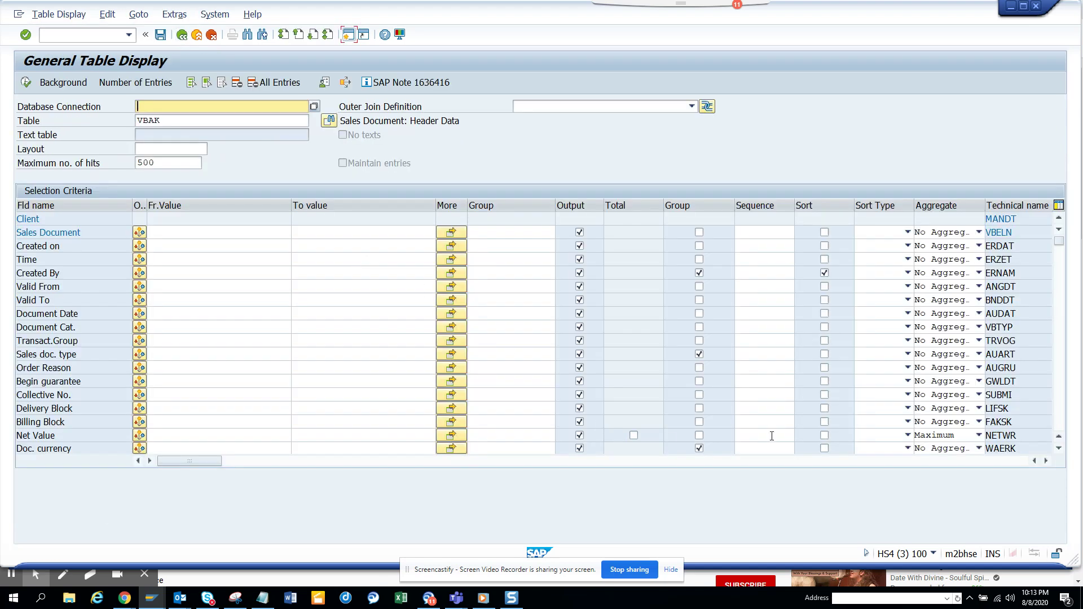
Step: Sort by Net Value instead of Created By and run the query
click(824, 436)
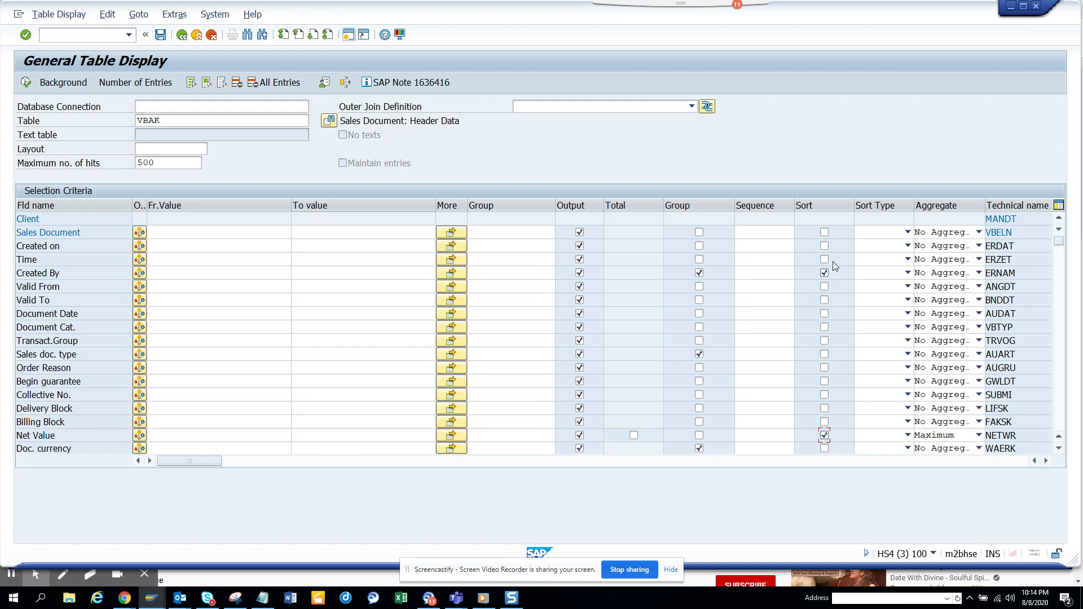
click(824, 273)
click(27, 85)
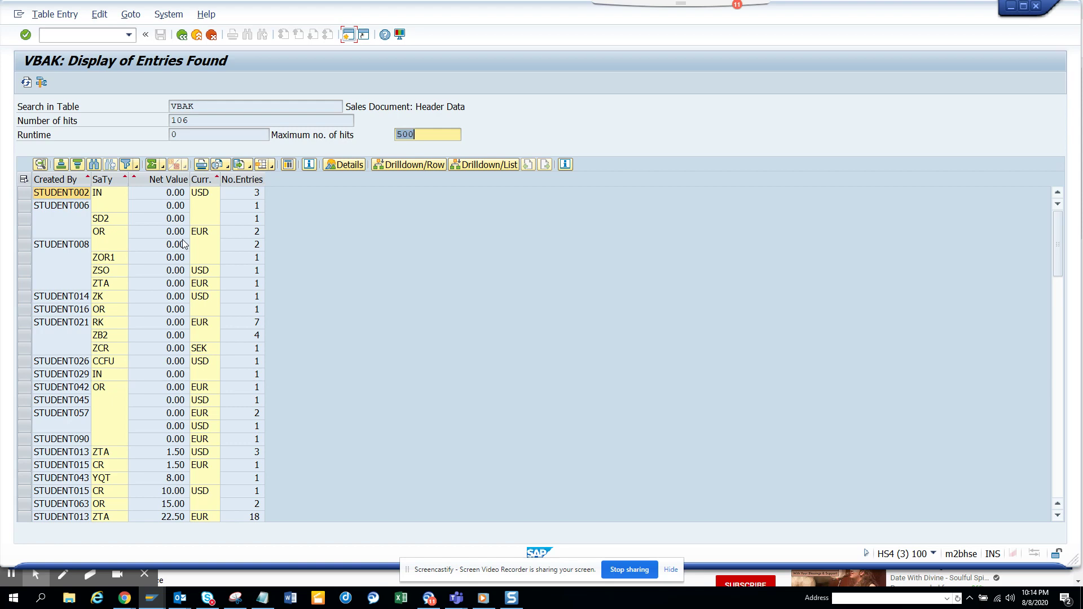
click(182, 35)
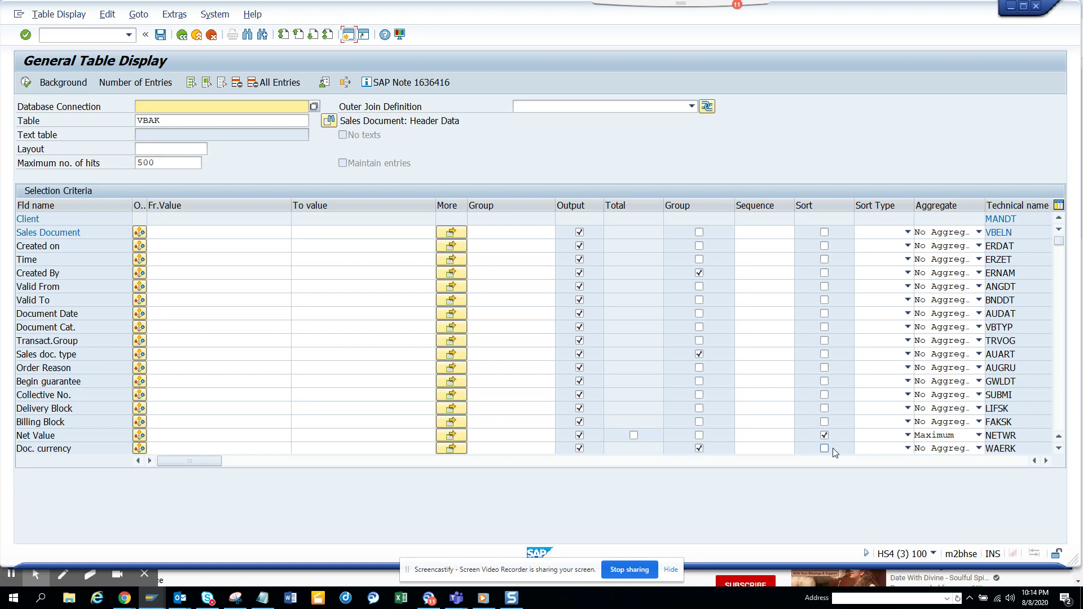
Step: Set Net Value's sort type to DES Descending and rerun, topping at 8,300,000.00 USD
click(907, 436)
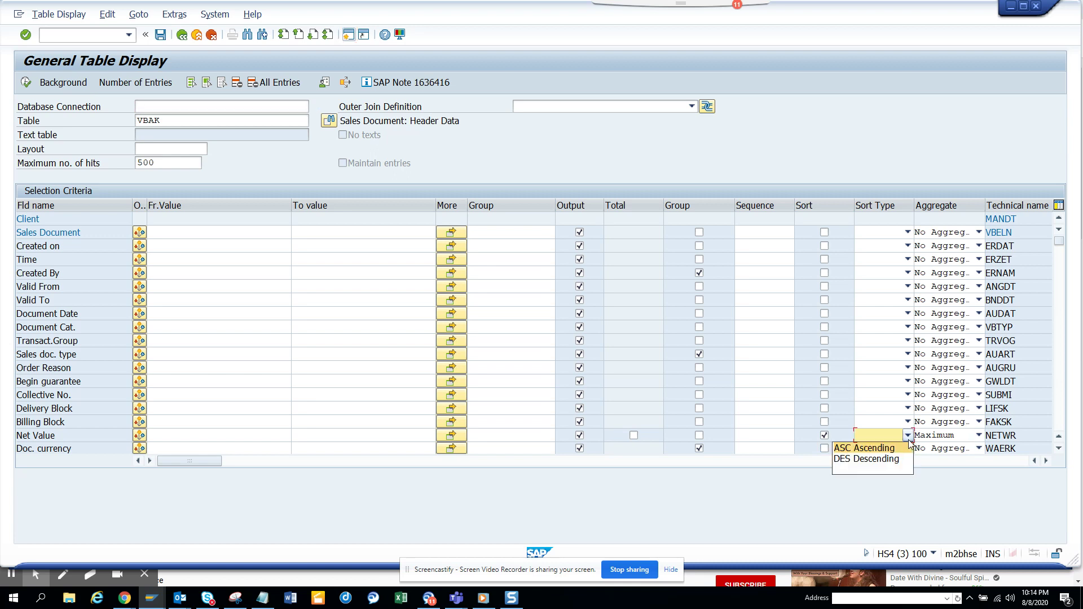
click(899, 457)
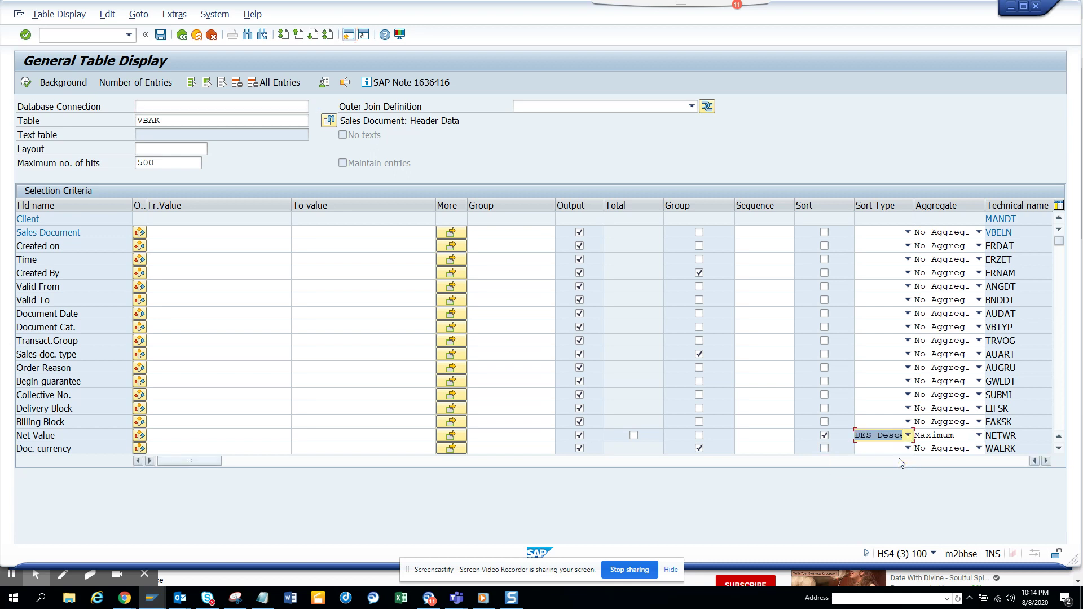
click(26, 82)
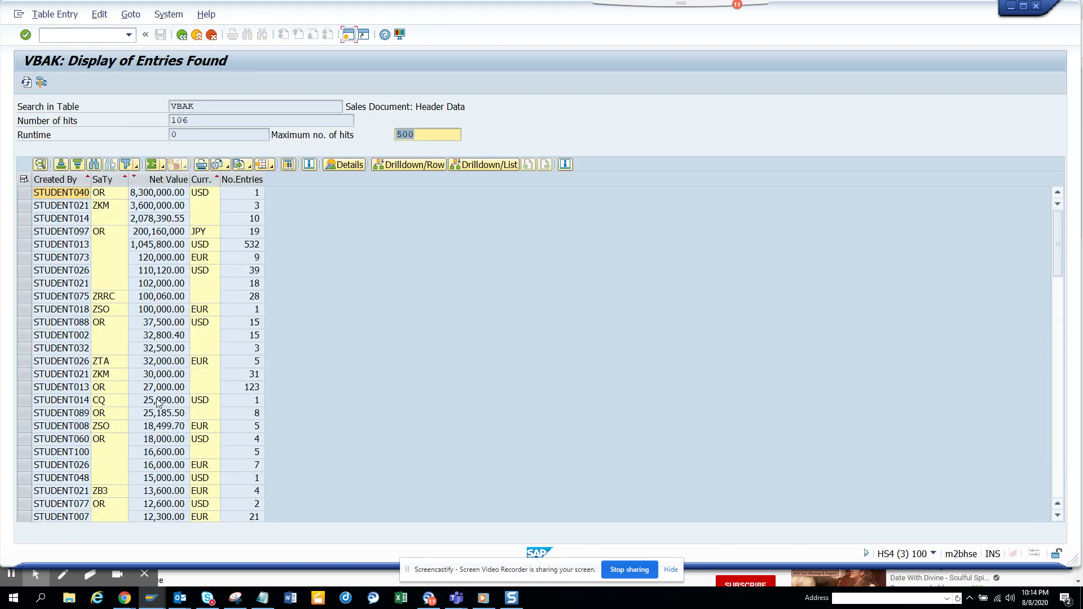
click(183, 37)
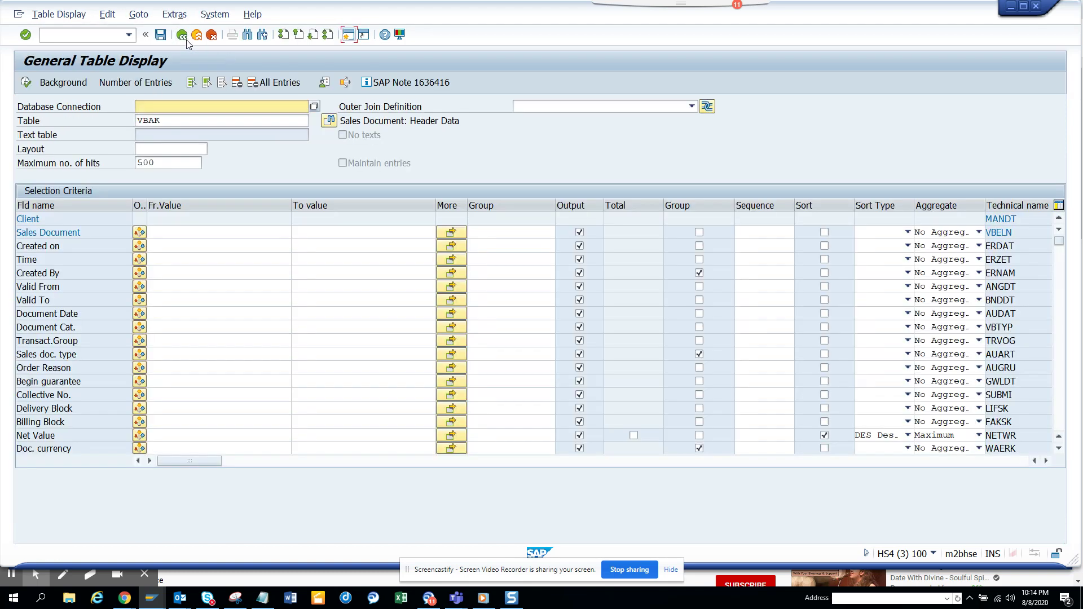
Step: Replace VBAK with purchasing view VWB2_EKKO_EKPO_1 from the input history and load its fields
double_click(189, 121)
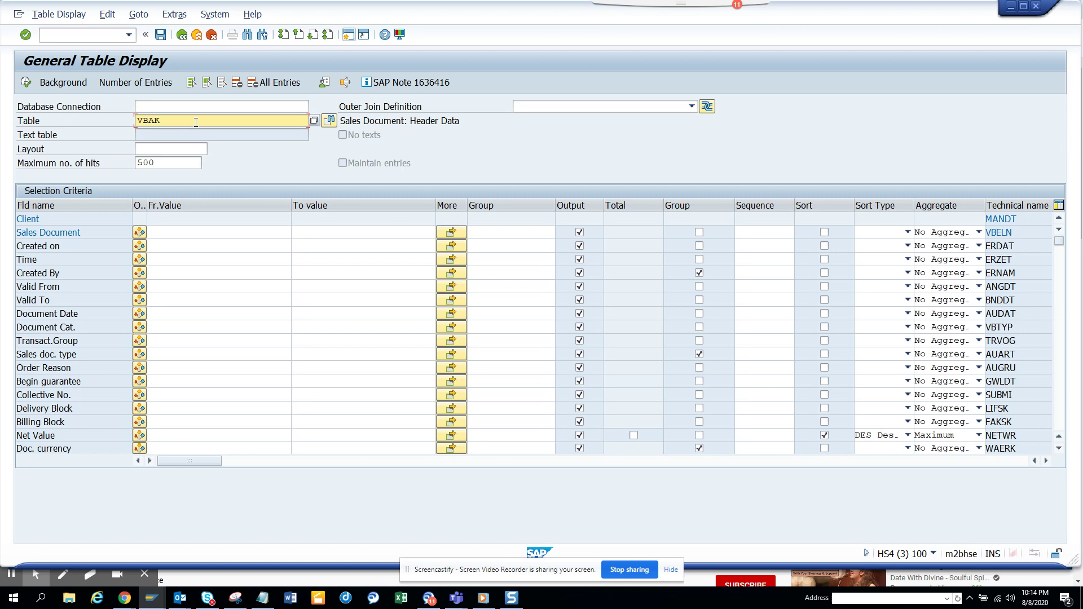
key(Delete)
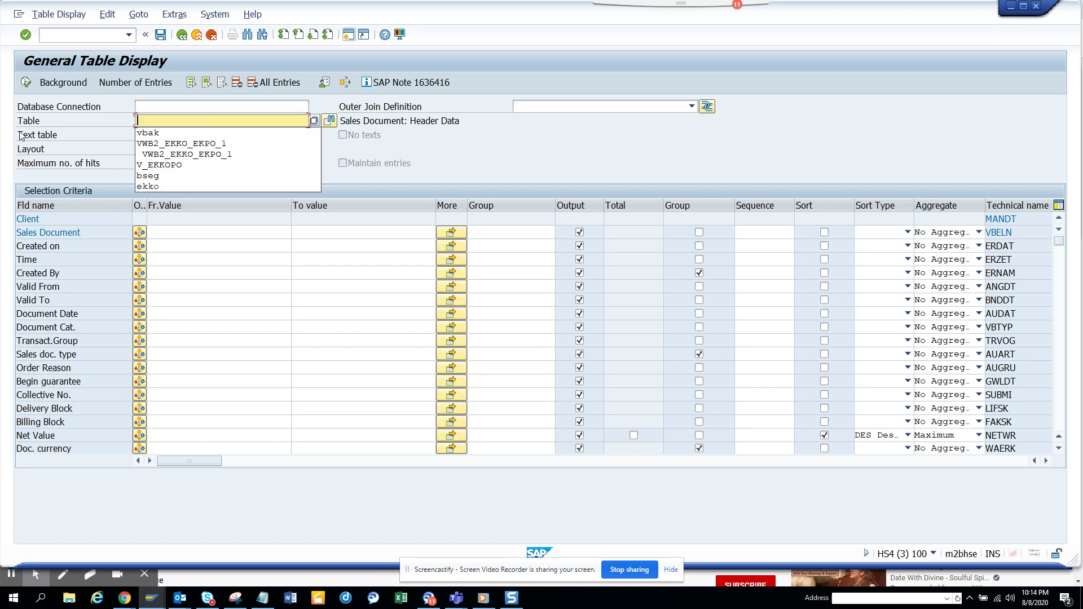
click(156, 145)
key(Return)
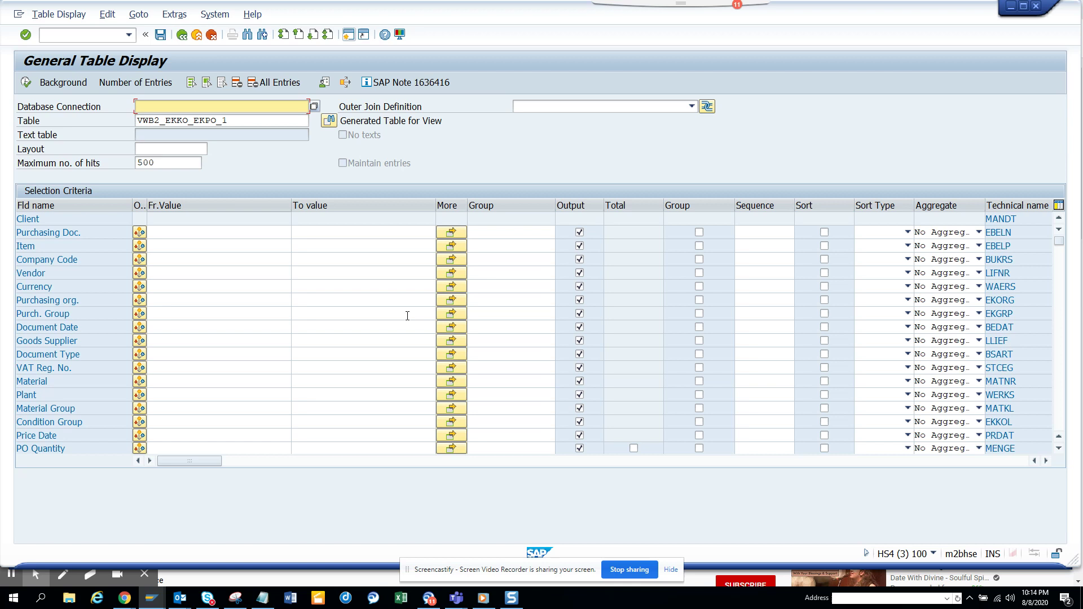
Step: Group the purchasing view by Vendor and run the query
click(699, 273)
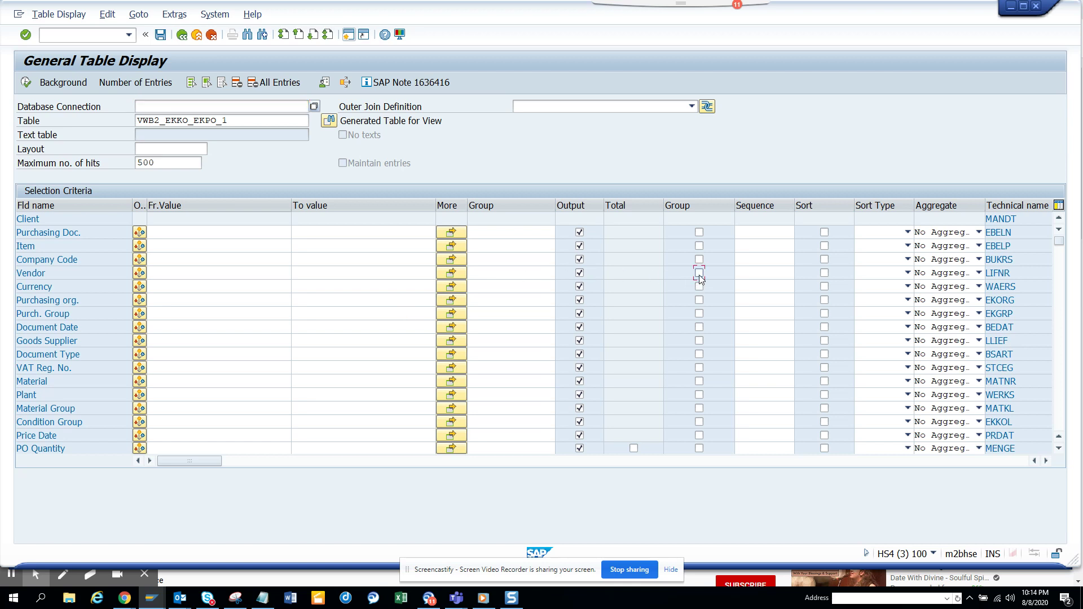
click(27, 84)
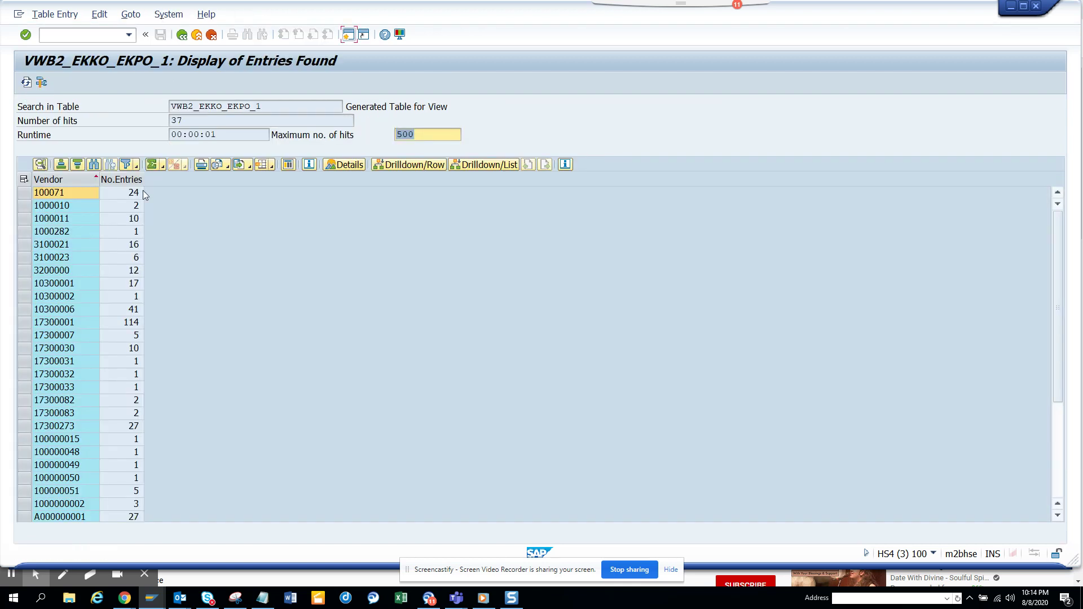
click(181, 35)
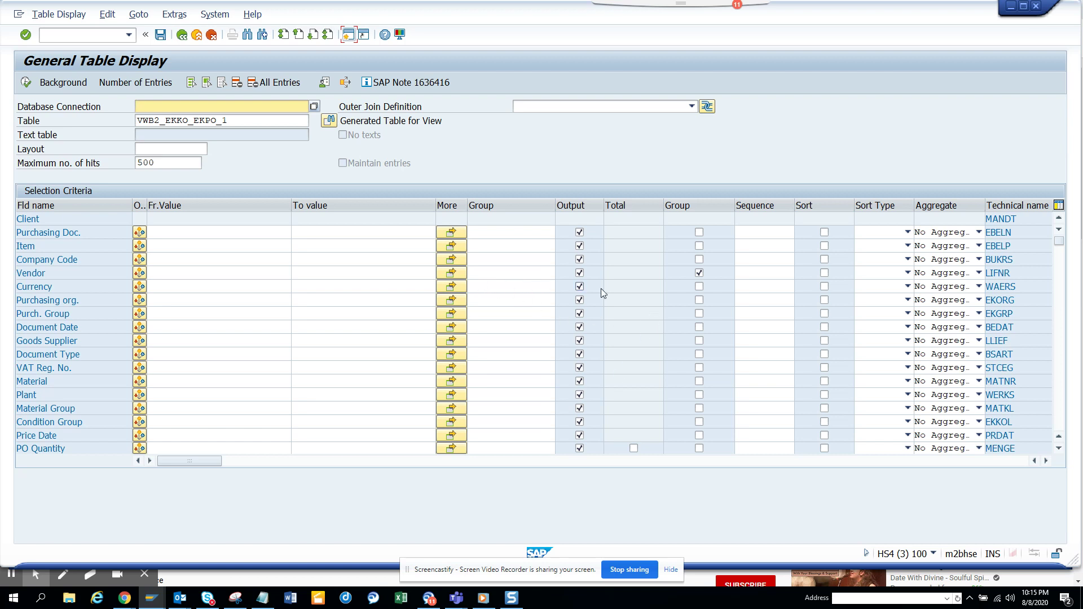
Step: Switch grouping from Vendor to Company Code and rerun, getting 11 company codes
click(699, 273)
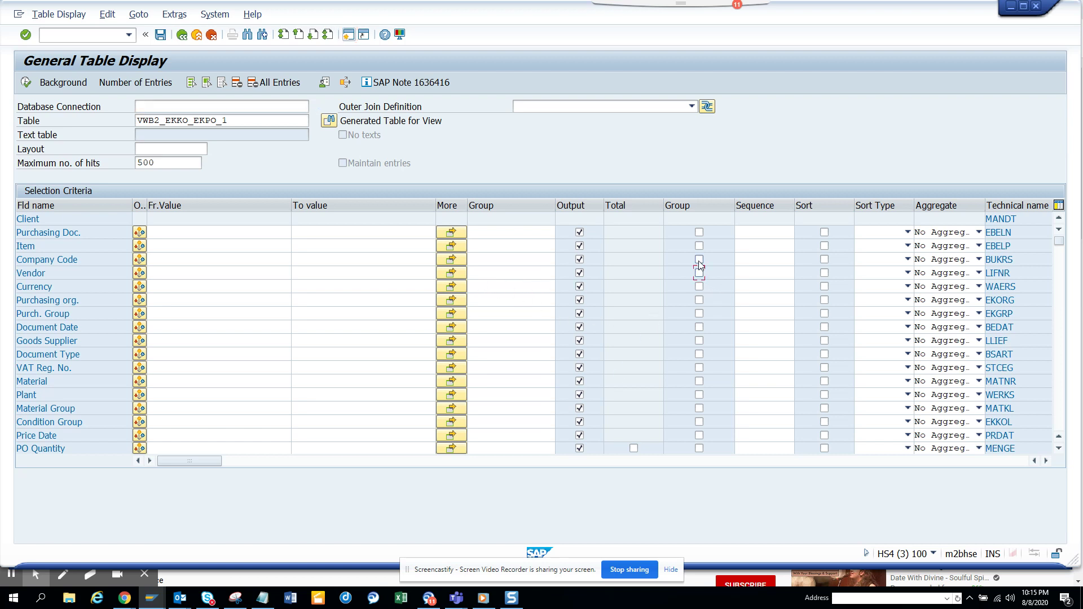
click(698, 261)
click(26, 84)
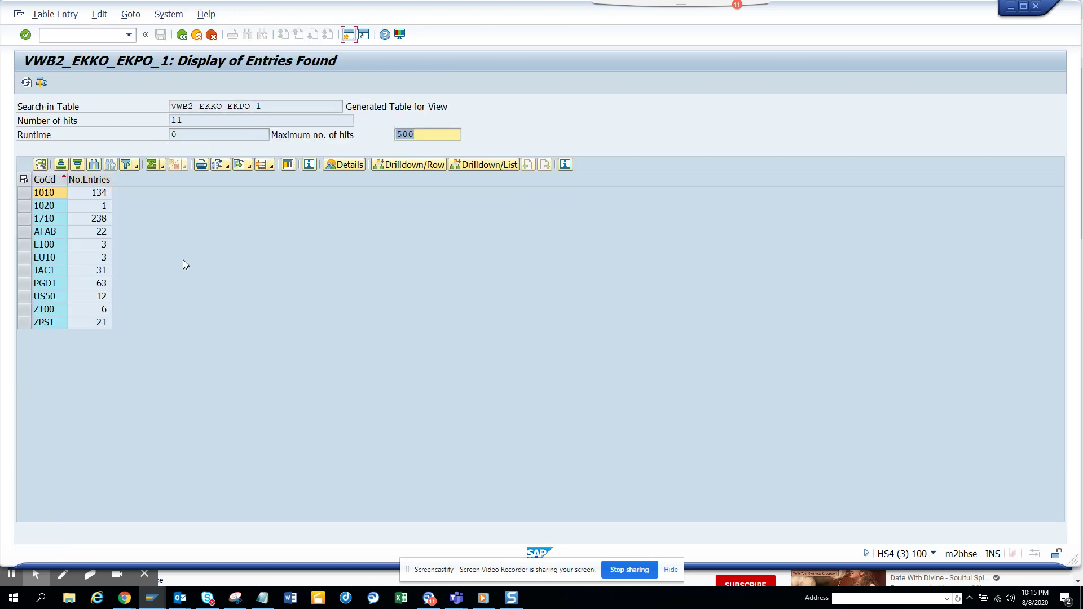
click(181, 34)
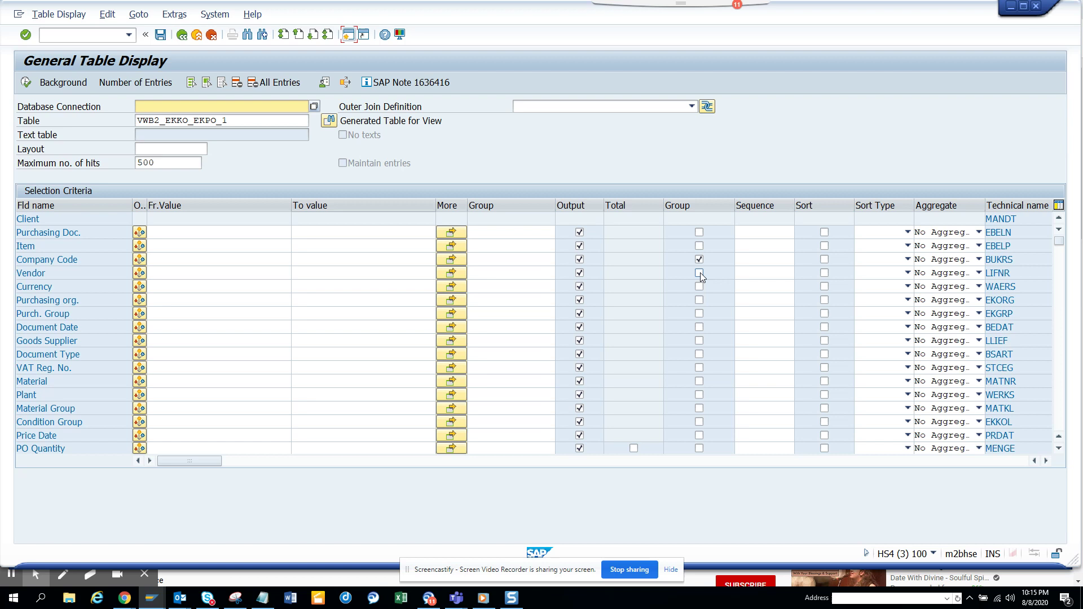
Step: Add Vendor grouping alongside Company Code and run the query, returning 42 hits
click(700, 273)
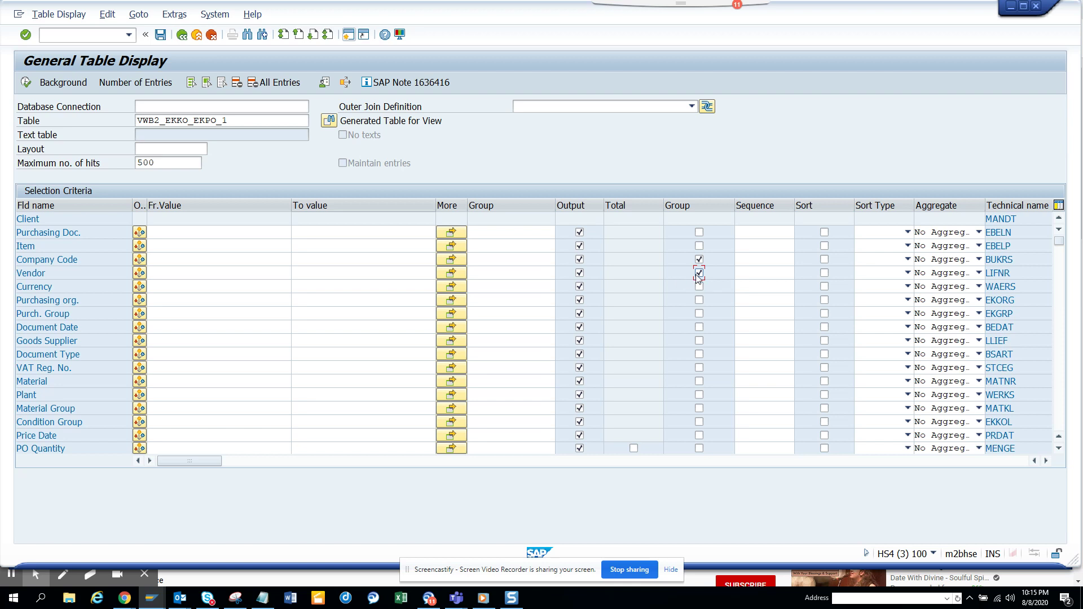
click(27, 82)
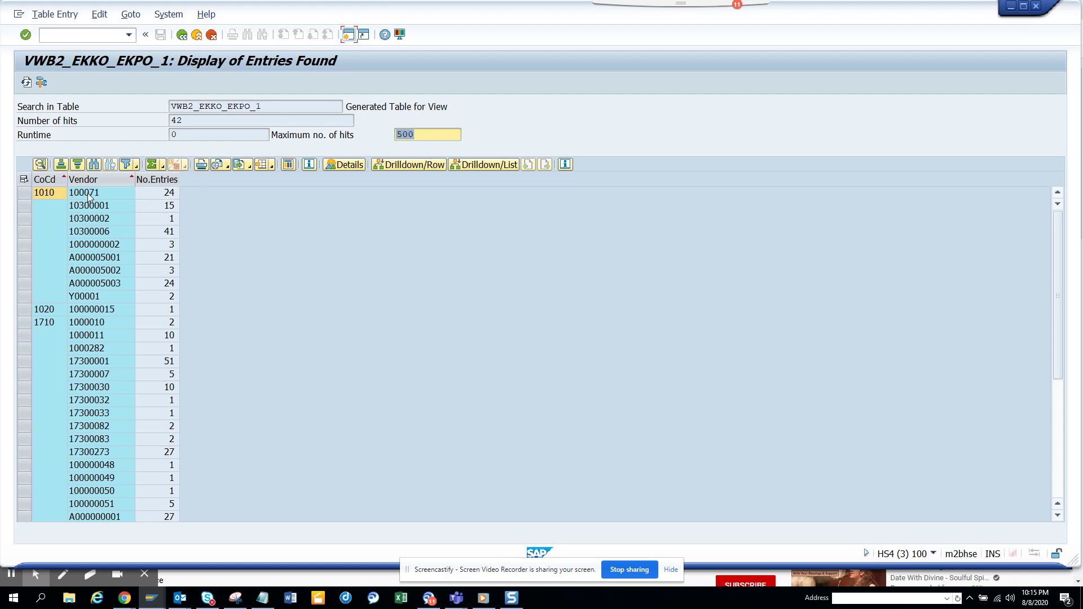
click(182, 35)
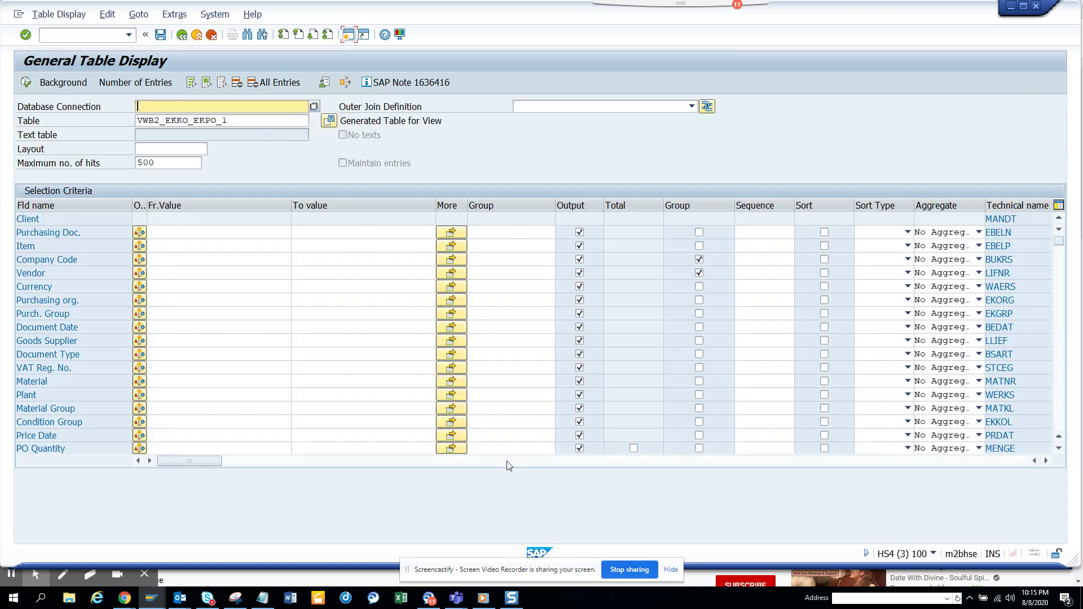
Step: Total Net Value for each company code–vendor group and run the query
click(1060, 450)
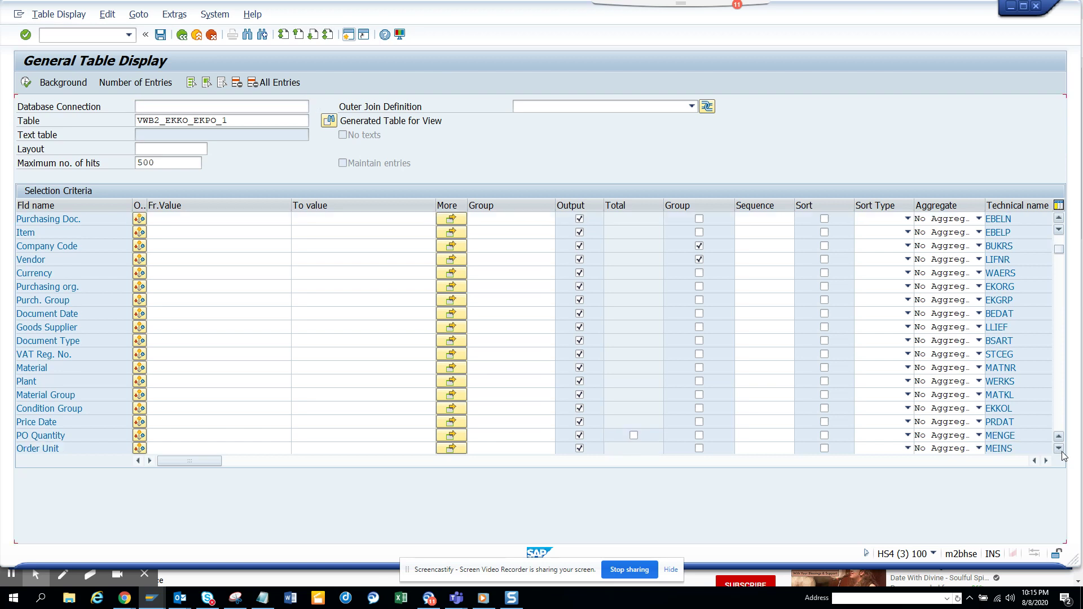
click(1059, 450)
click(1060, 449)
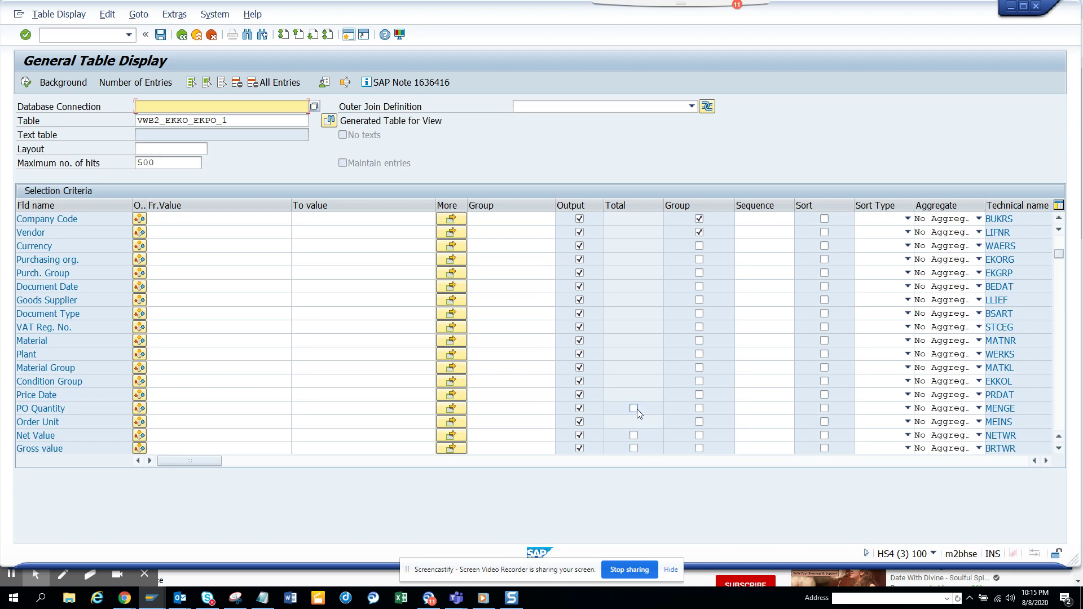
click(634, 438)
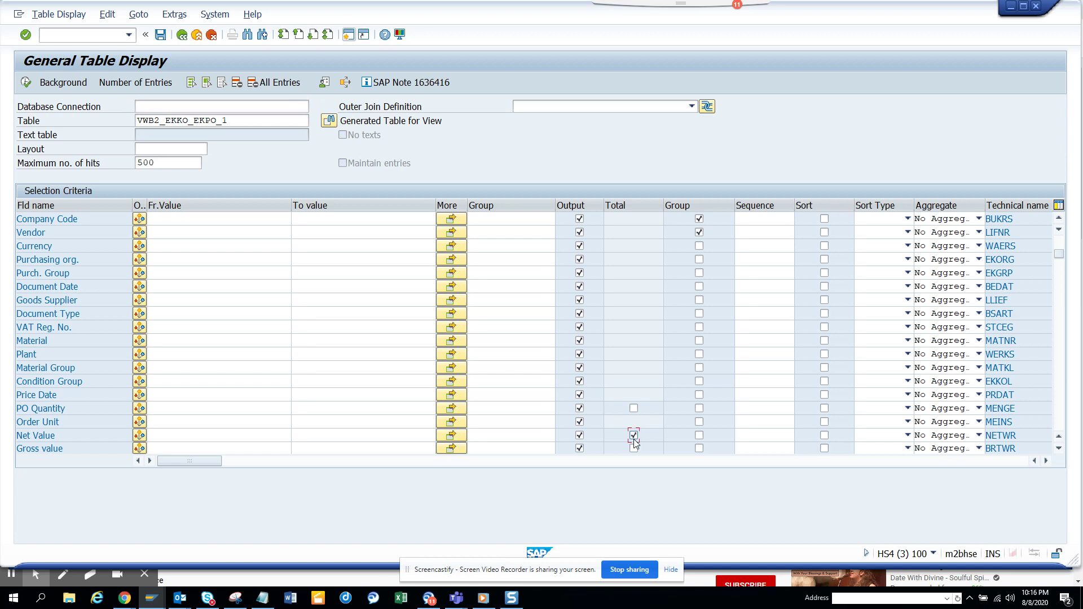
click(26, 83)
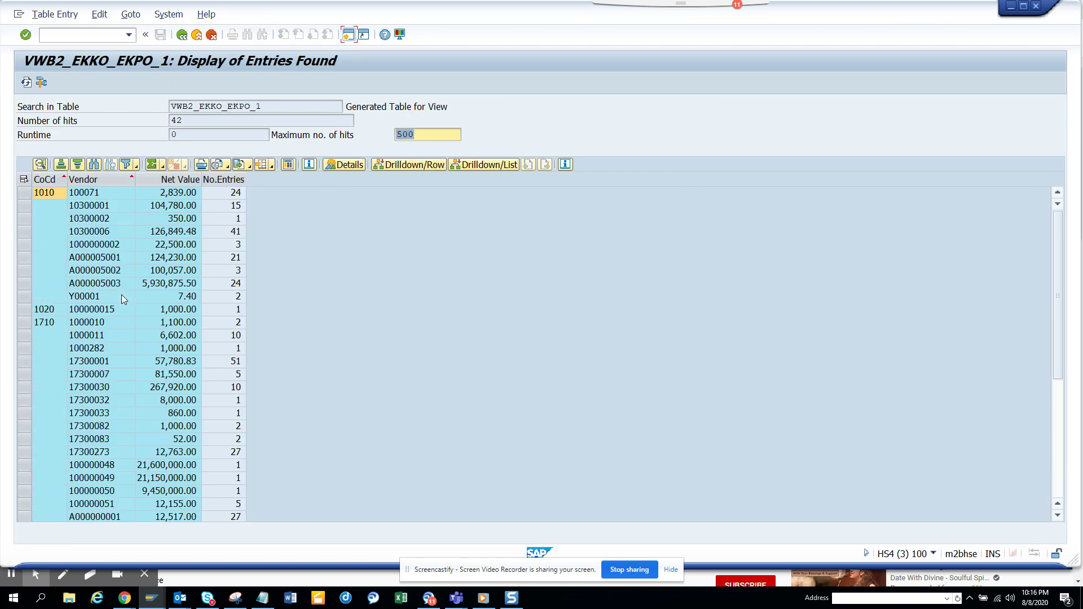
Step: Maximize the SAP window so the 42-row result list fills the screen
drag(1064, 316, 1082, 512)
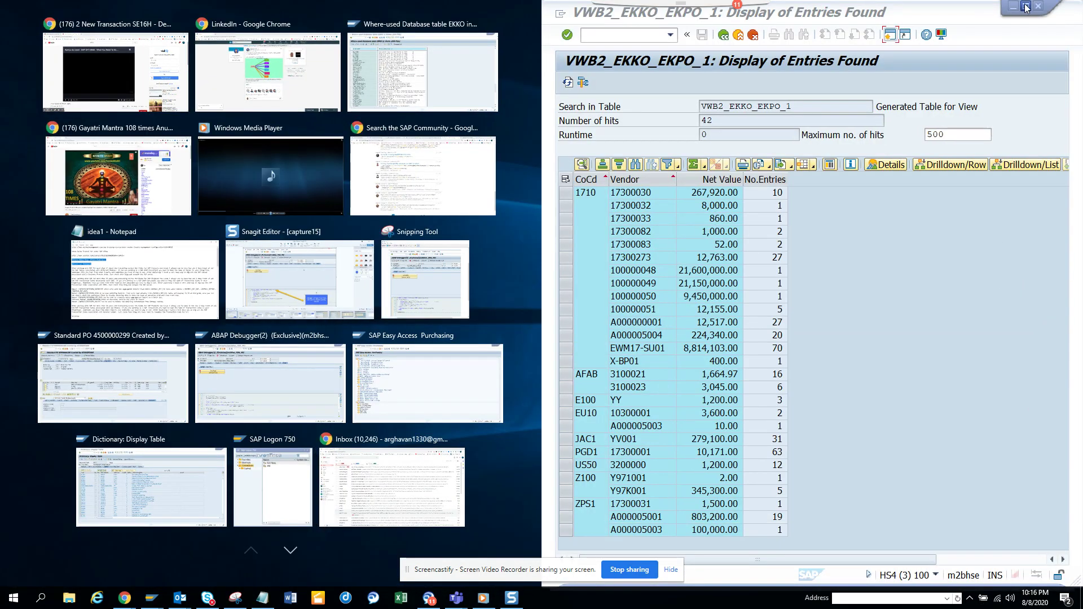
click(902, 105)
key(super+Up)
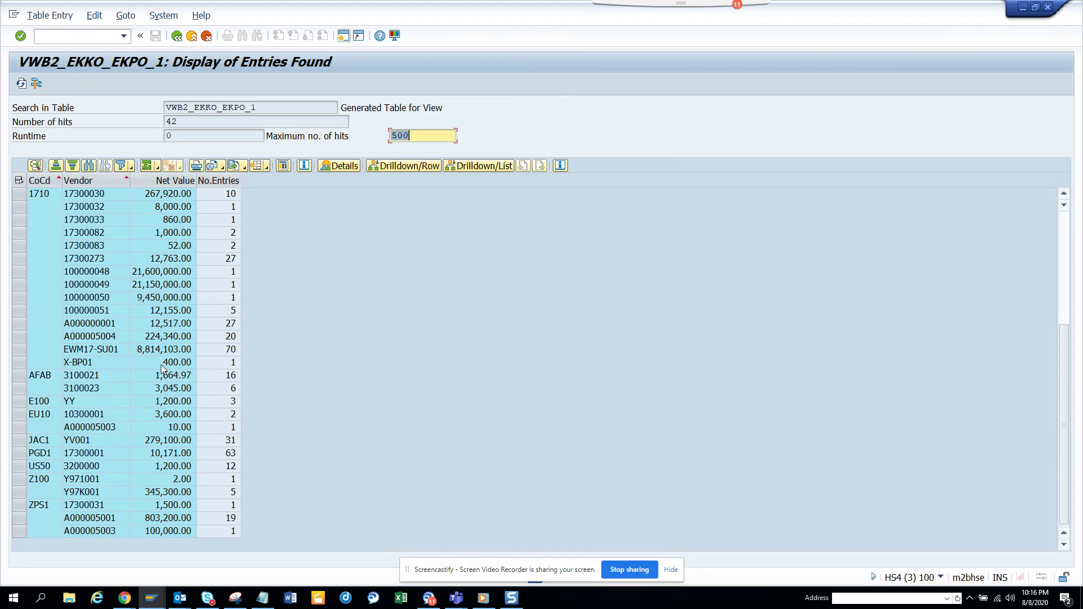
Step: Drop the Vendor and Company Code grouping and rerun to see the overall 69,665,624.18 net total
click(177, 36)
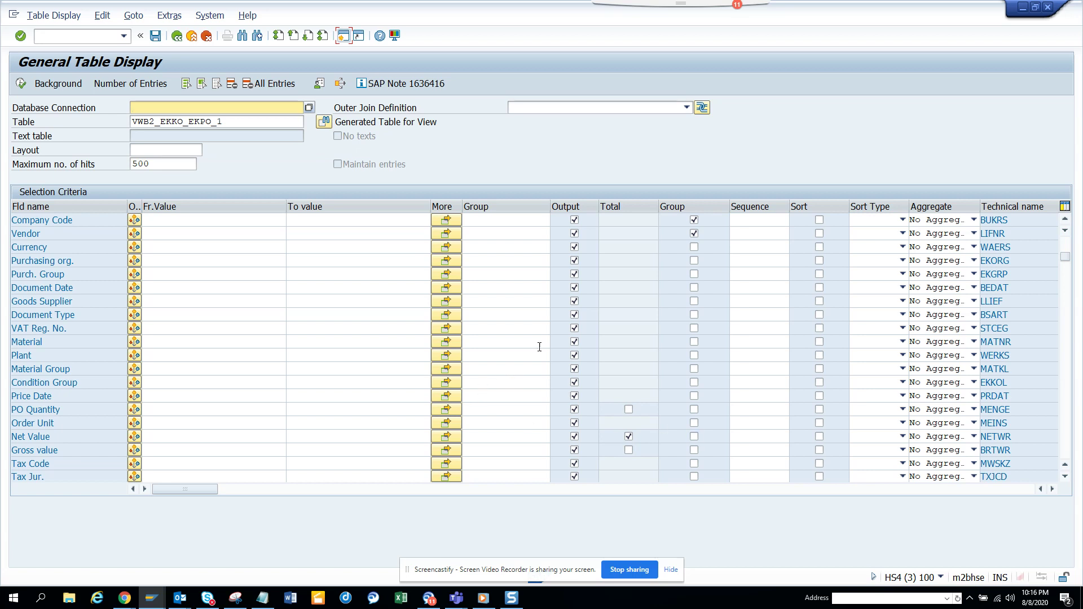
click(694, 233)
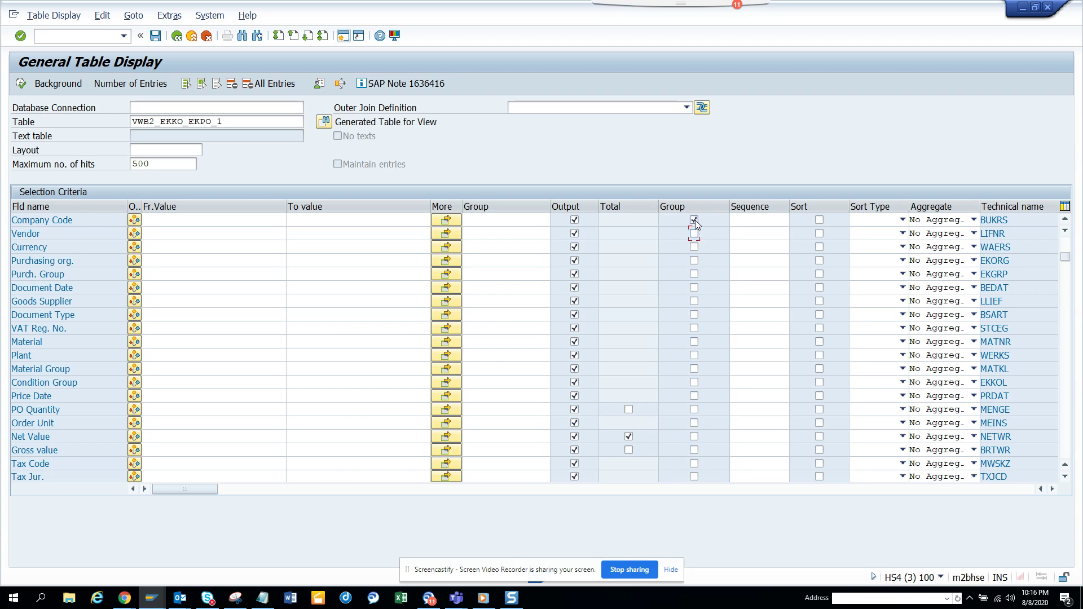
click(694, 220)
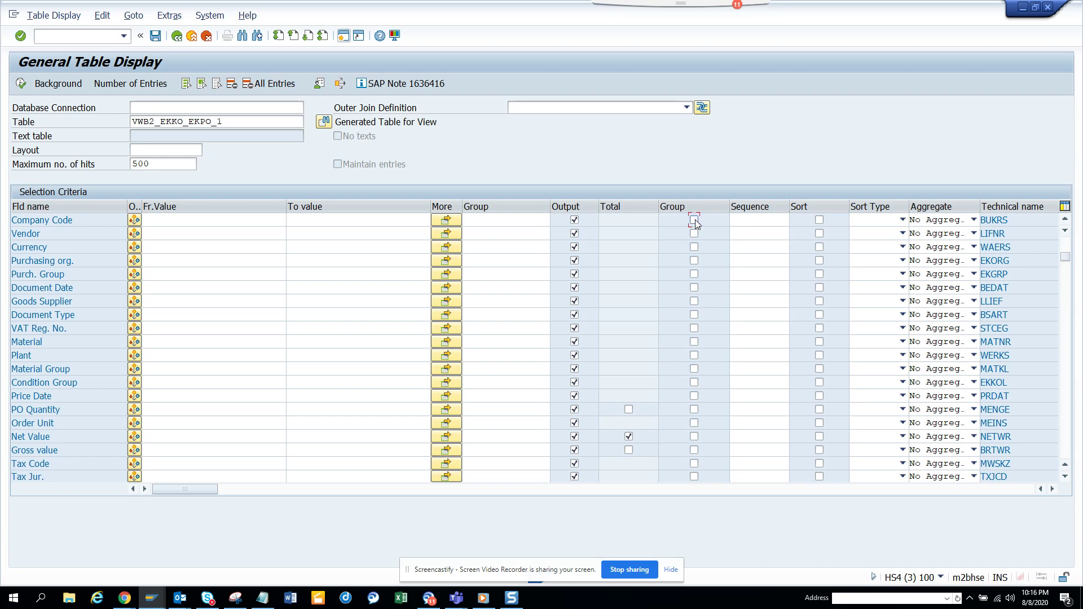
click(1066, 269)
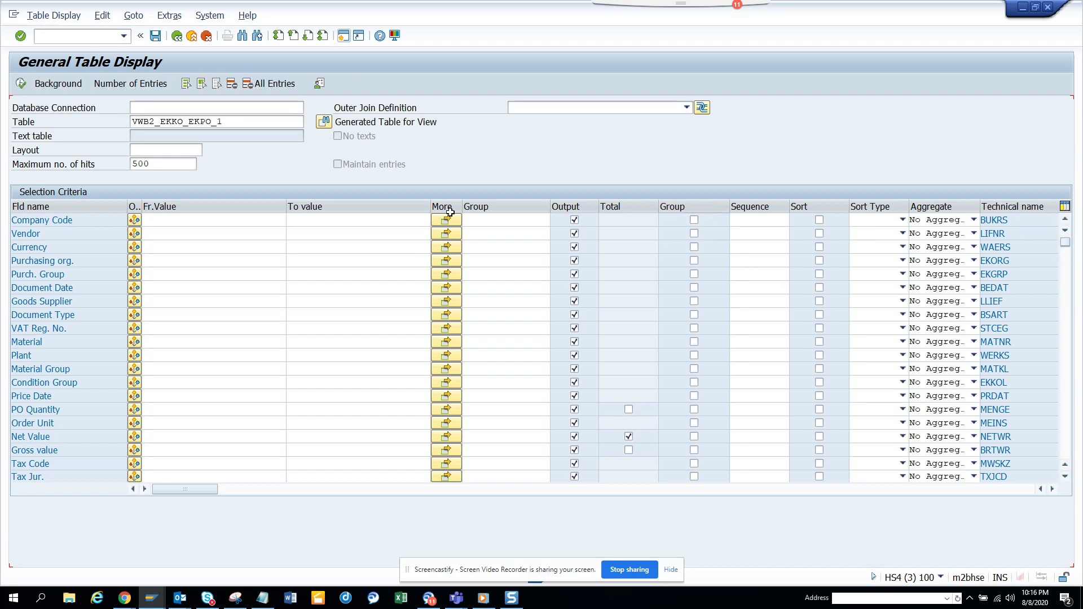
key(Return)
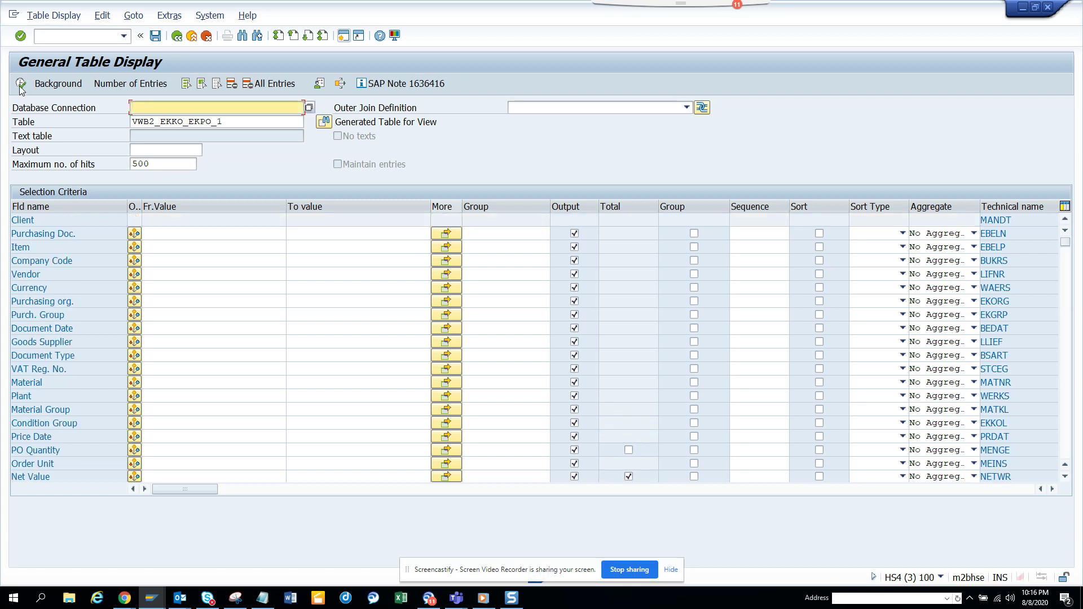
click(21, 83)
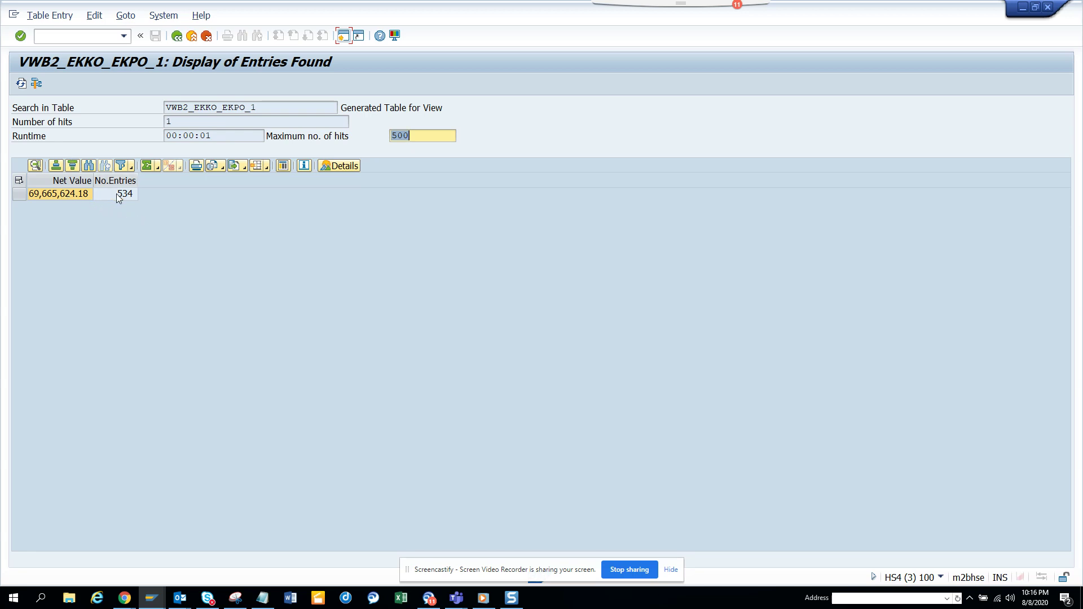
click(177, 39)
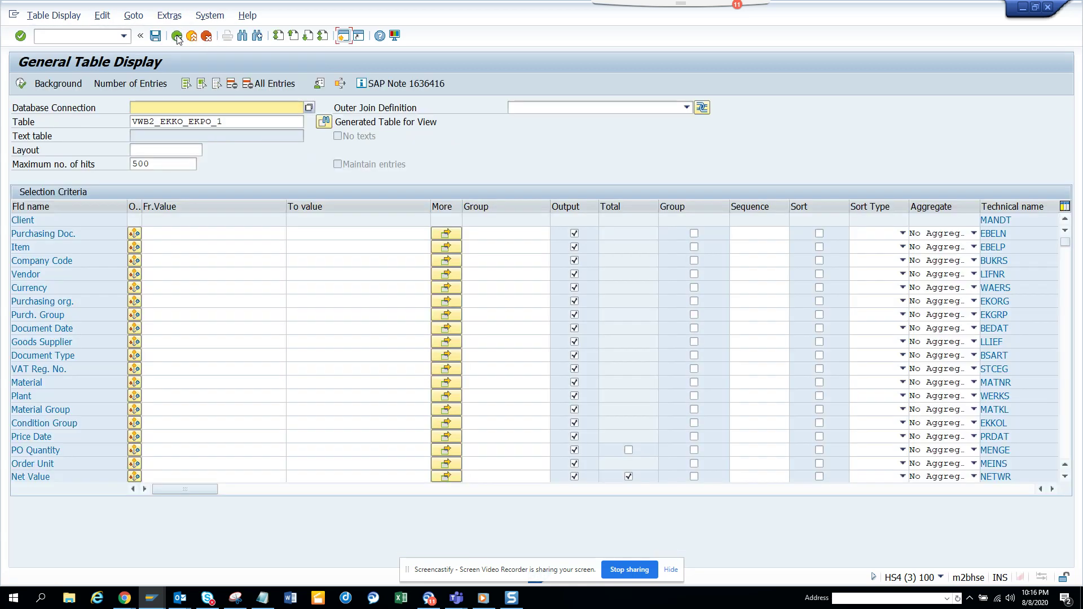
Step: Turn off the Net Value total and group results by Company Code
click(628, 477)
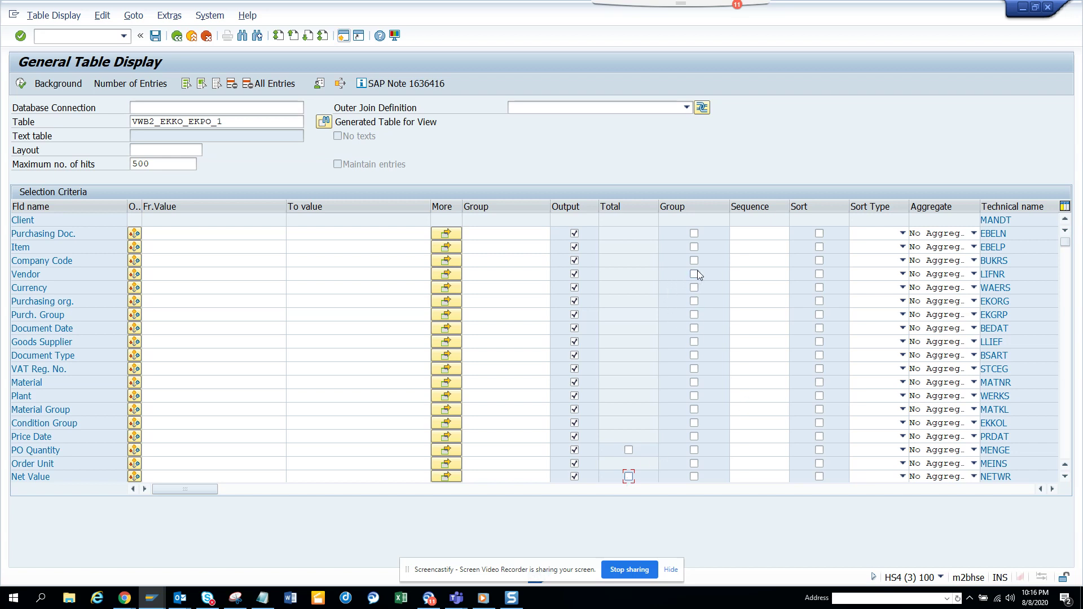
click(243, 257)
click(354, 258)
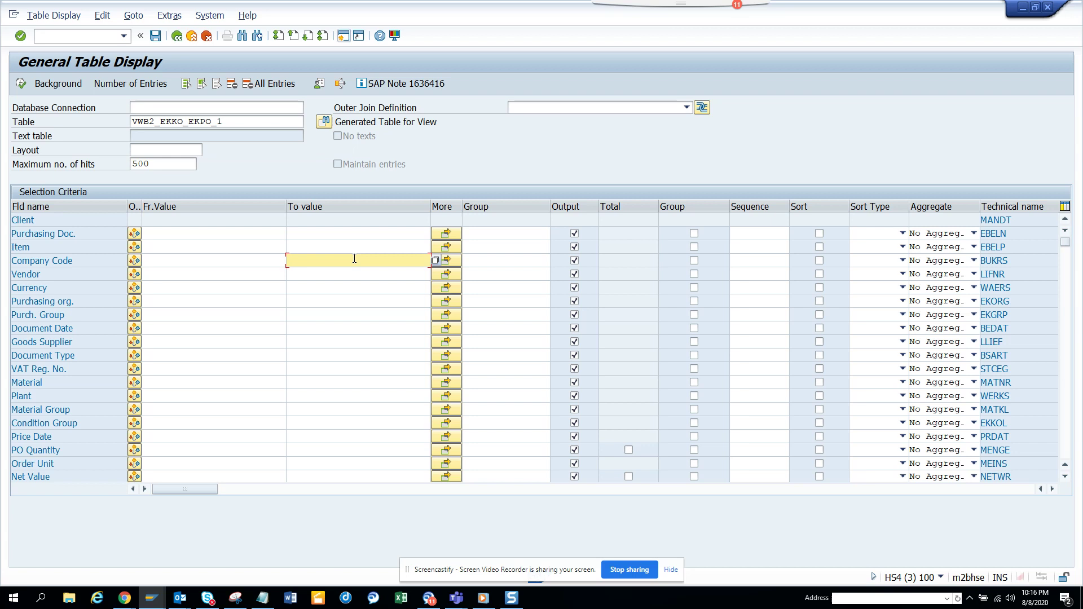
key(Tab)
key(Tab)
key(Tab)
key(Tab)
key(Tab)
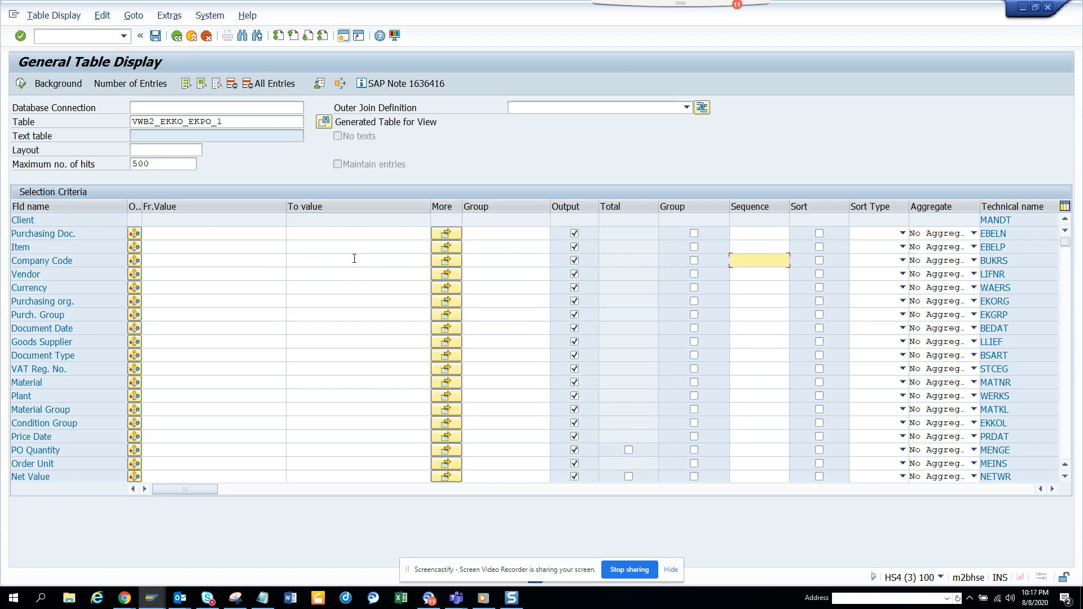
click(695, 260)
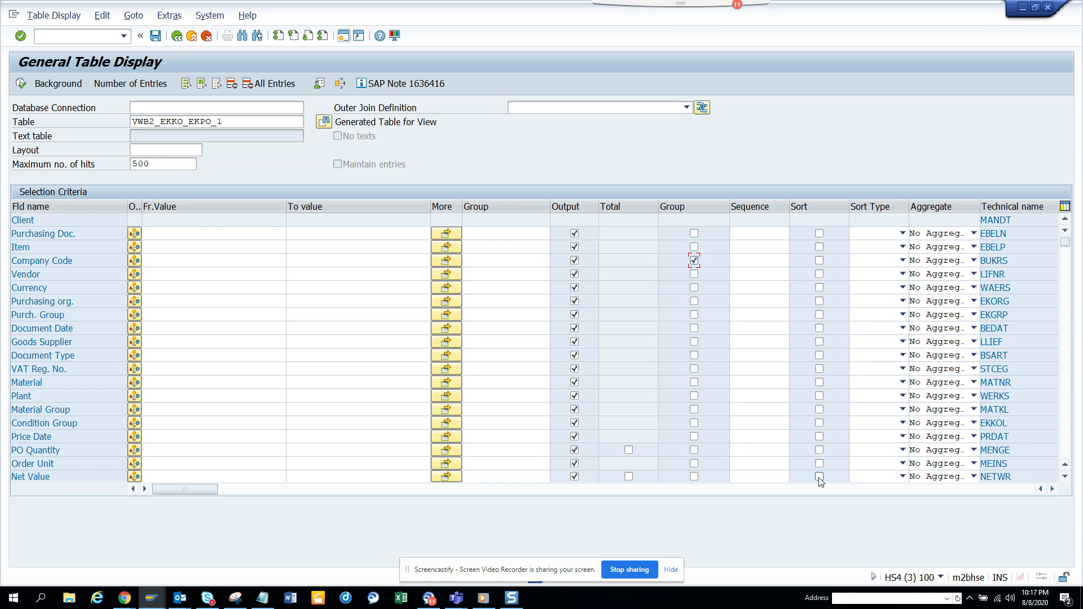
Step: Aggregate Net Value as Maximum and sort it in descending (DES) order
click(956, 479)
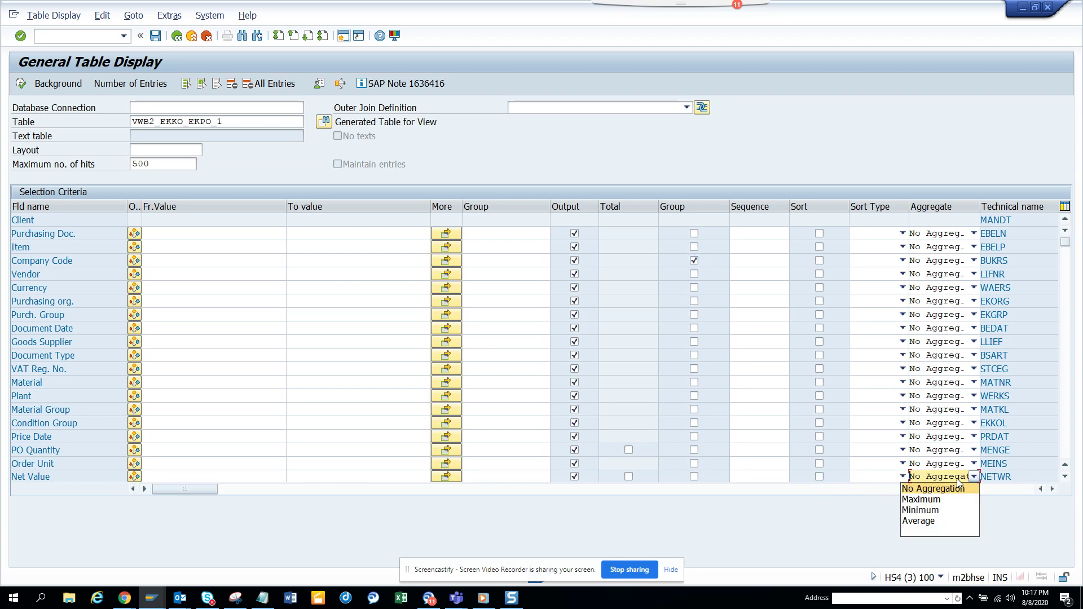
click(939, 501)
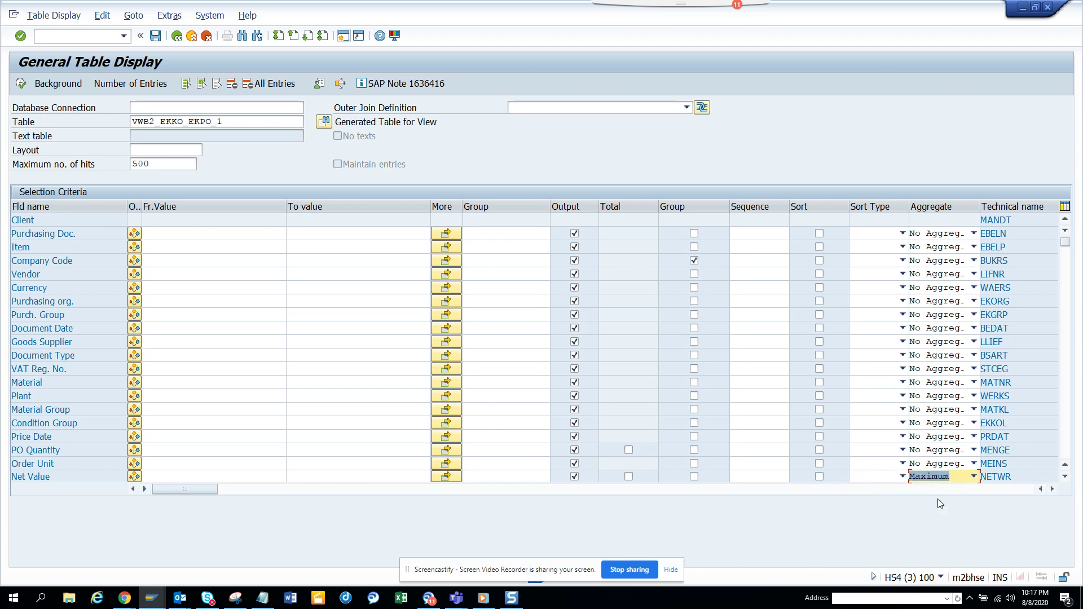
click(819, 476)
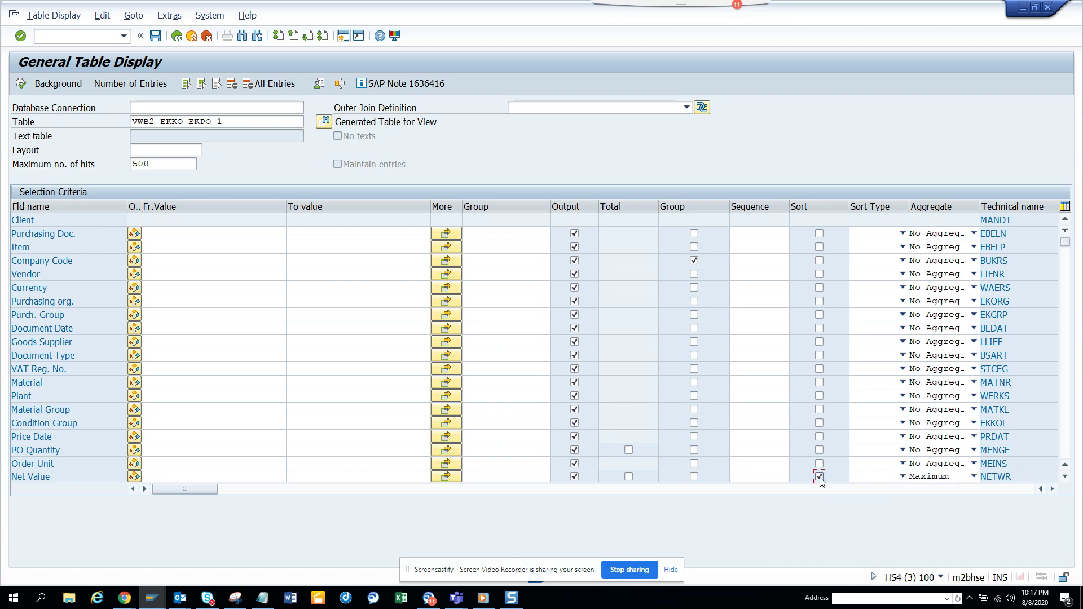
click(903, 476)
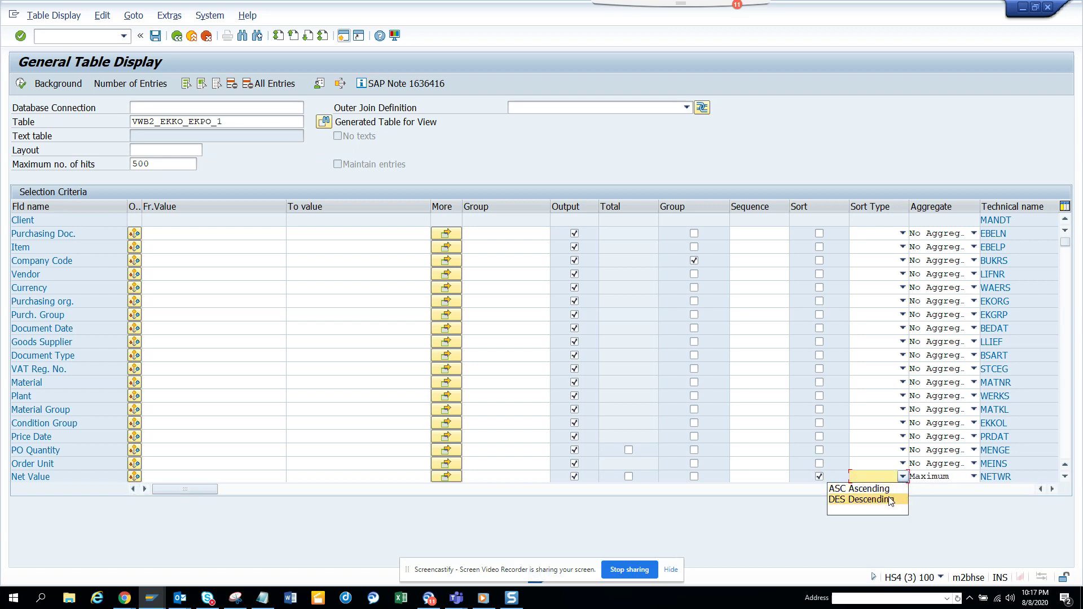
click(889, 501)
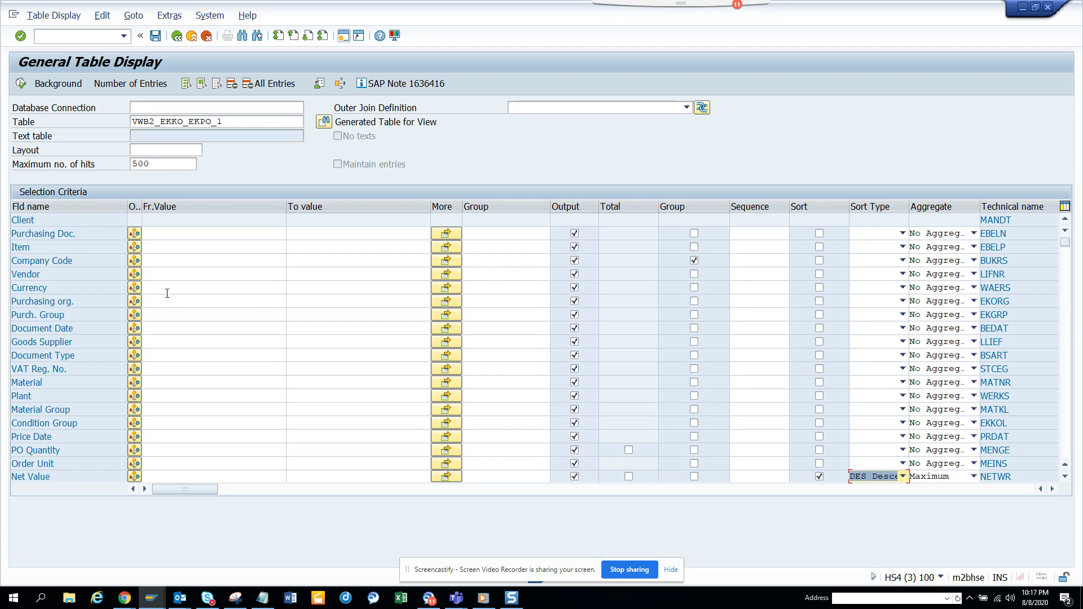
Step: Also group by Vendor and run the query, returning 42 hits topped by 21,600,000.00
click(164, 274)
key(Tab)
key(Tab)
key(Tab)
key(Tab)
key(Tab)
key(Tab)
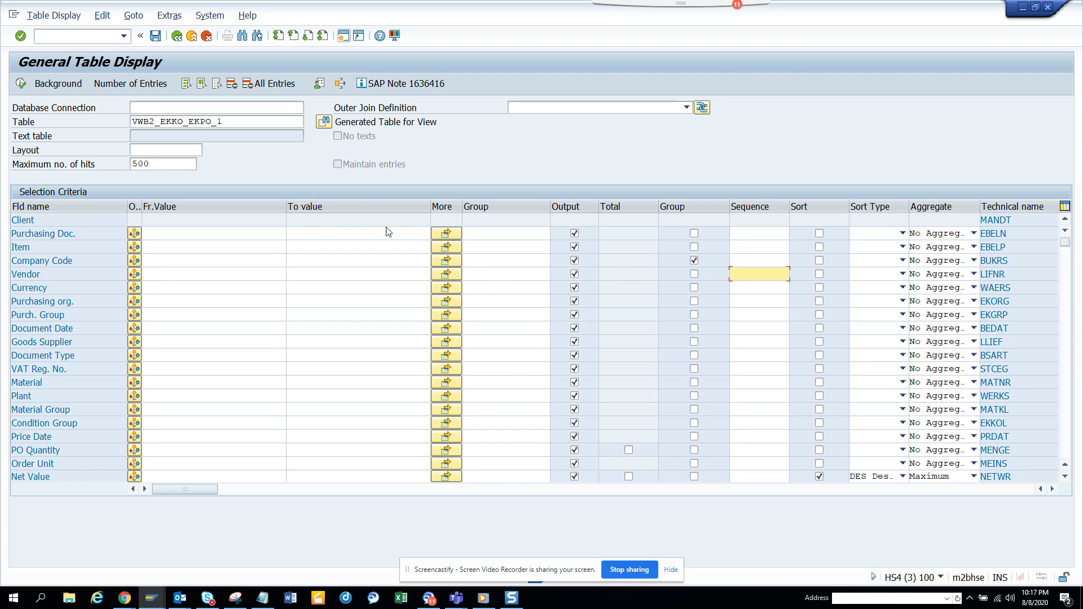
click(694, 274)
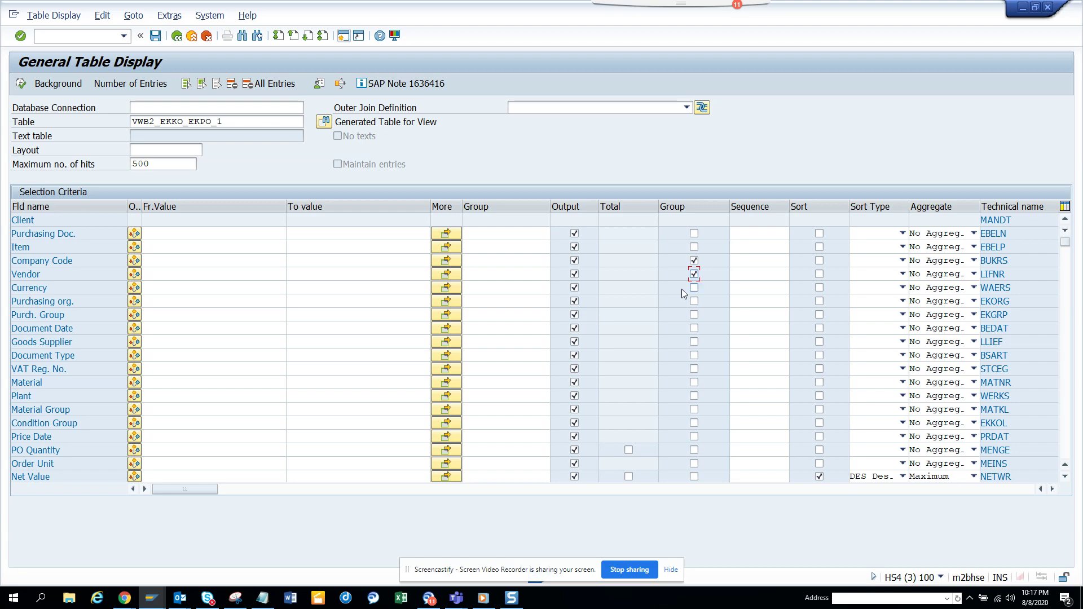
click(21, 84)
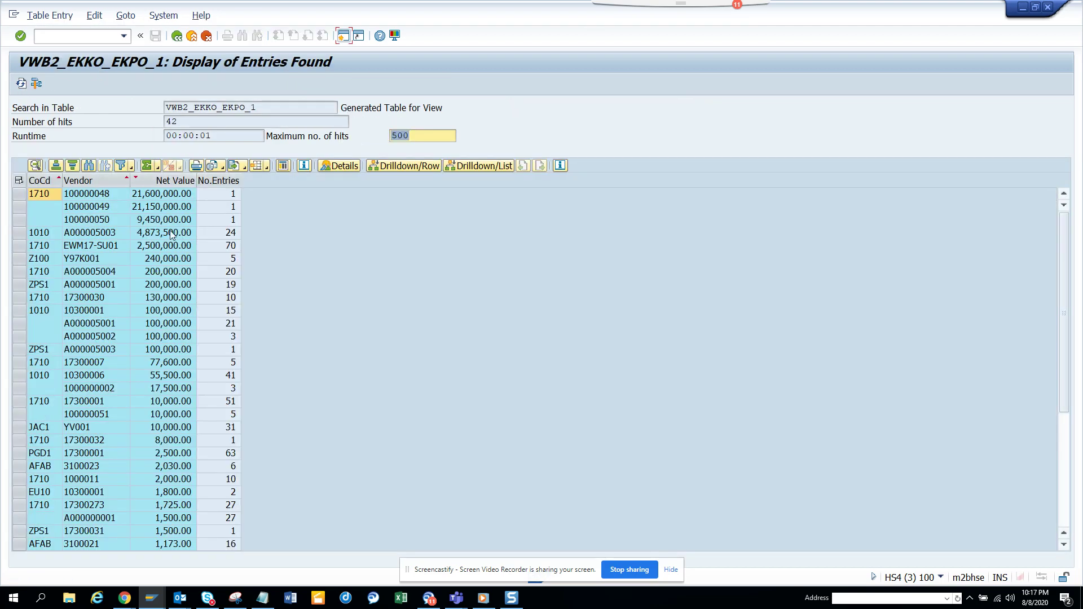
Step: Return to the selection criteria and open the Outer Join Conditions dialog for VWB2_EKKO_EKPO_1
click(177, 37)
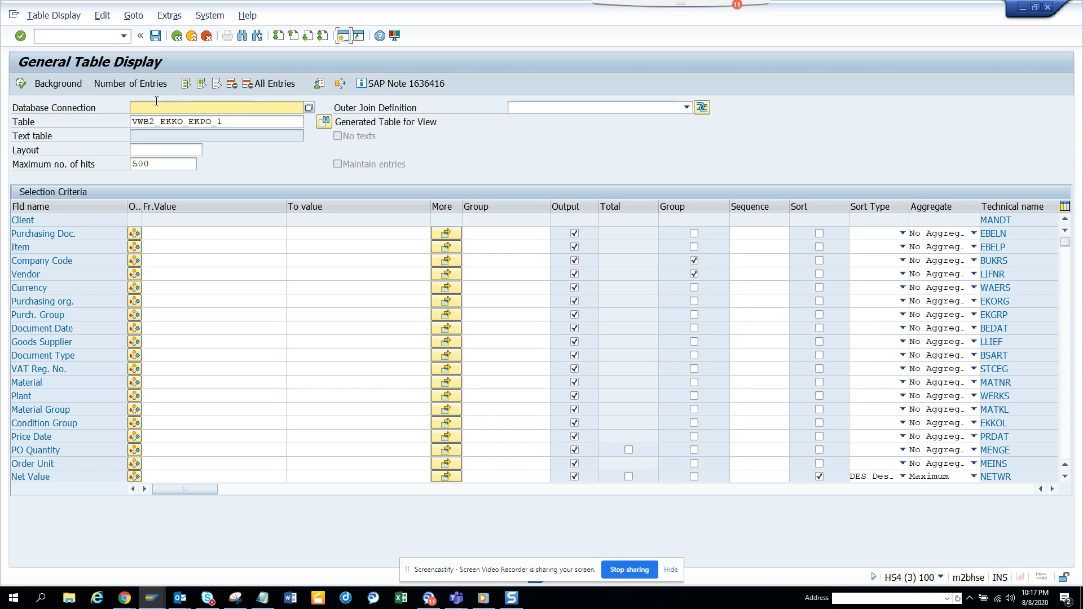
click(248, 109)
click(702, 108)
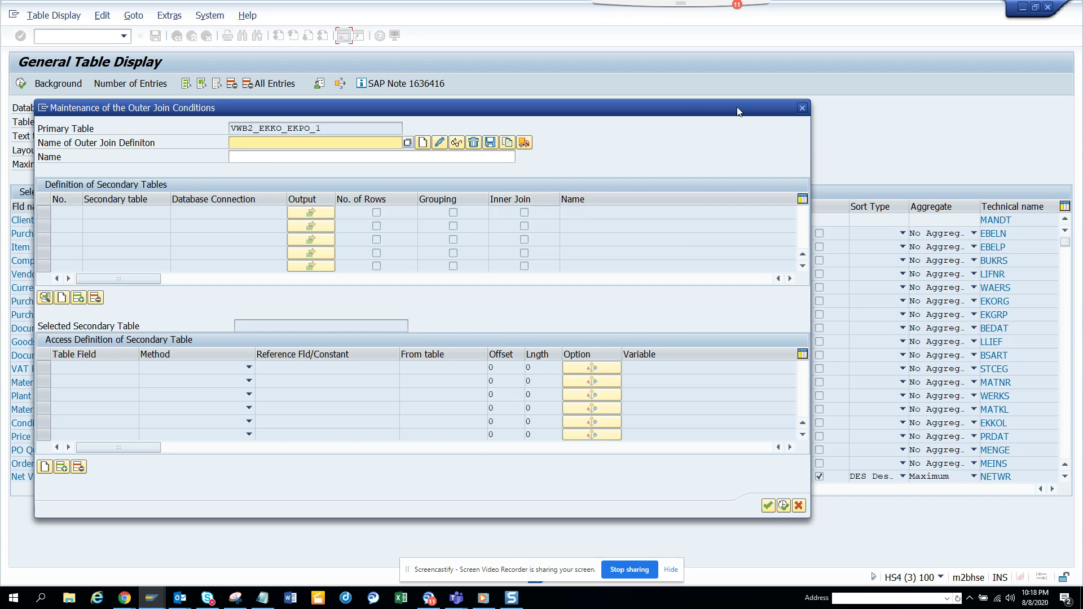
click(803, 108)
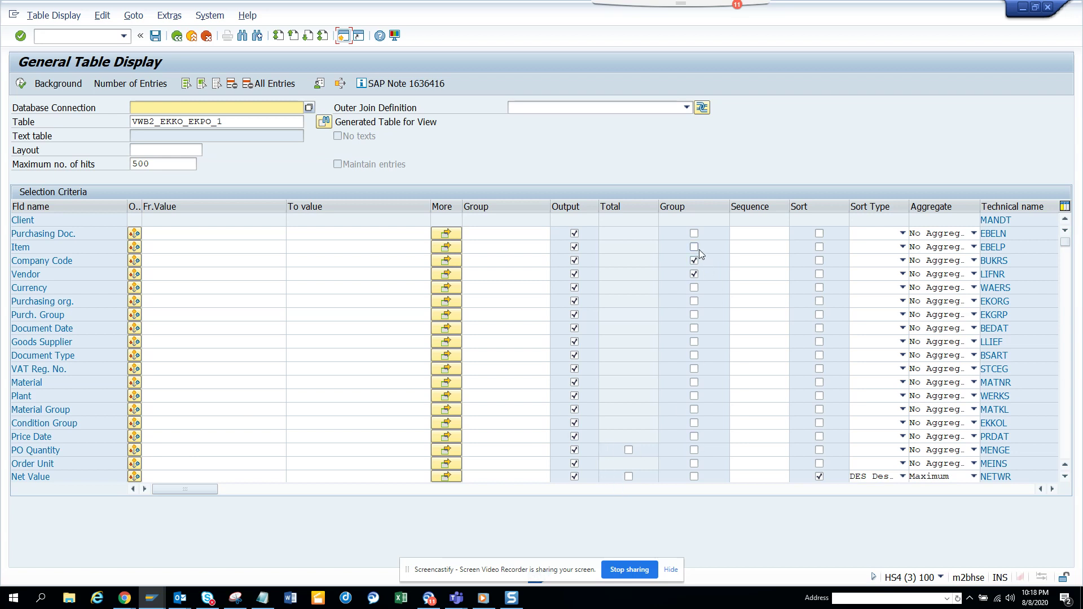
Step: Set the grouping sequence to Vendor 1 and Company Code 2
click(756, 261)
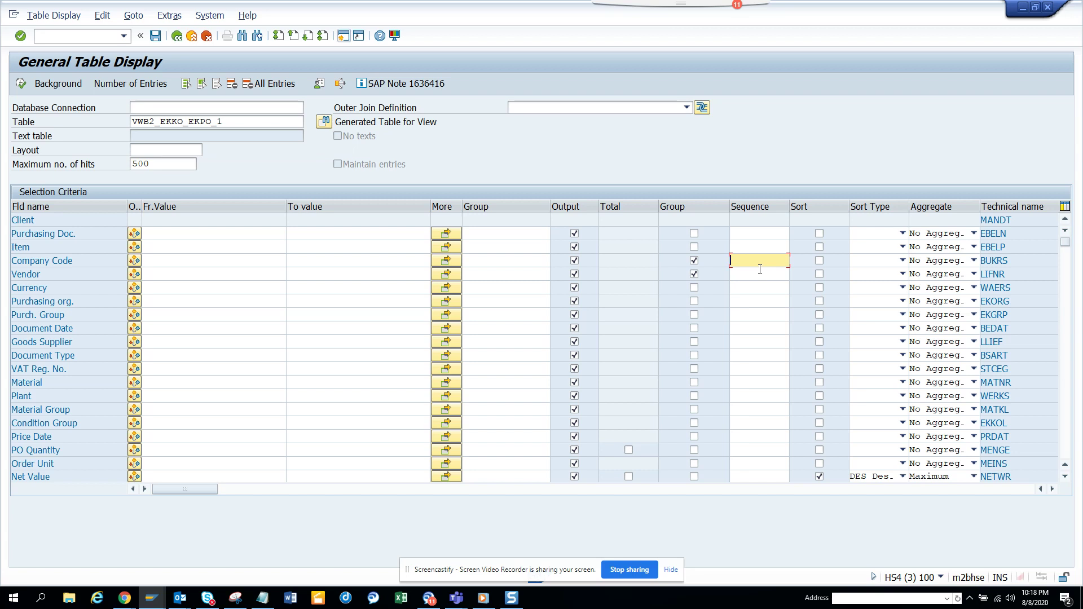
click(760, 274)
text(2)
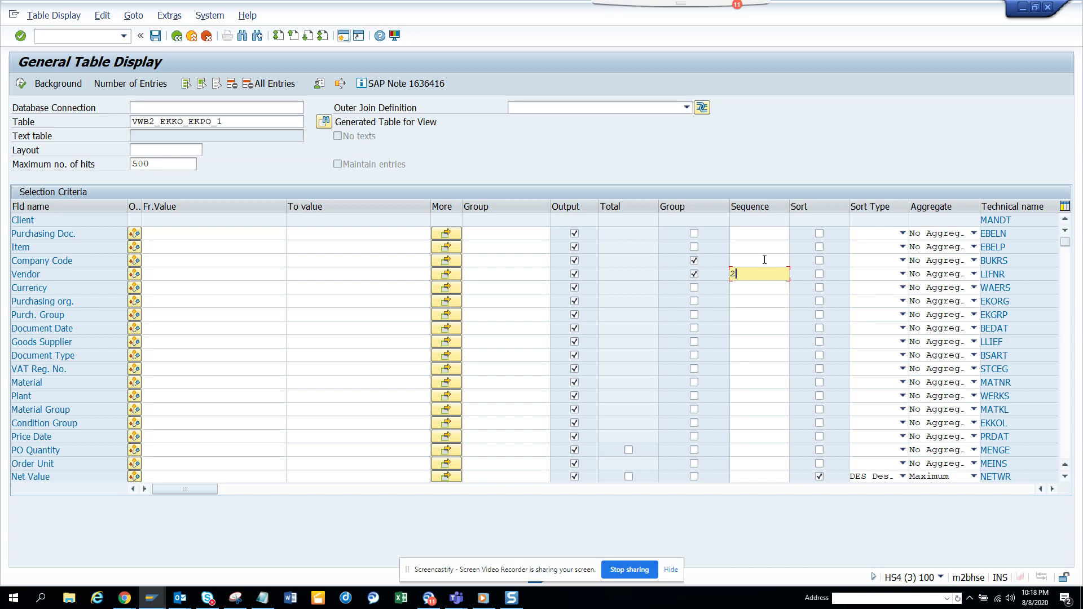
click(765, 260)
text(1)
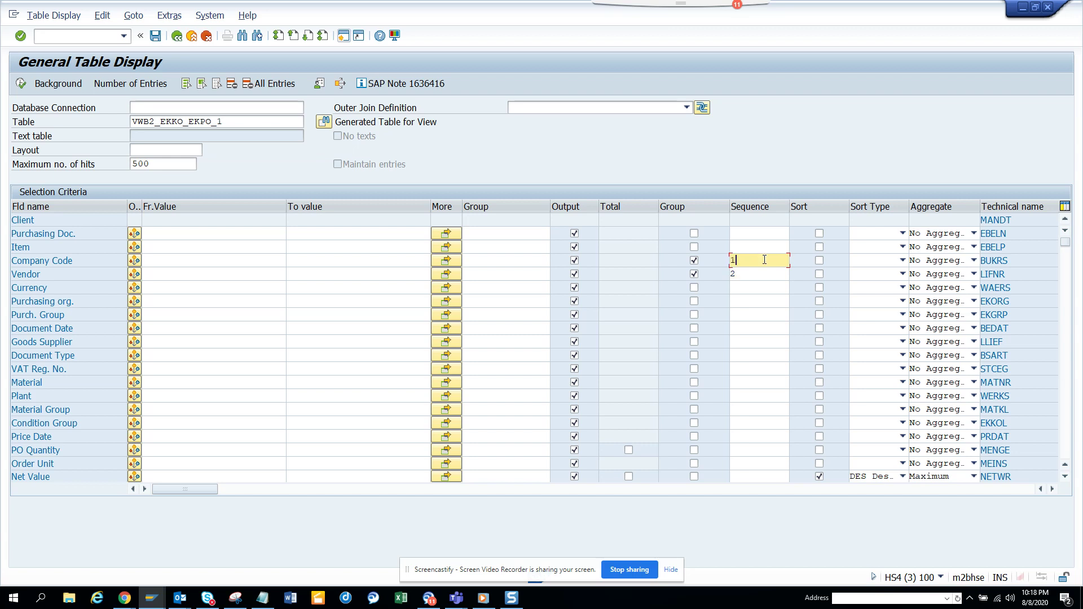
drag(763, 258, 708, 257)
key(Down)
text(1)
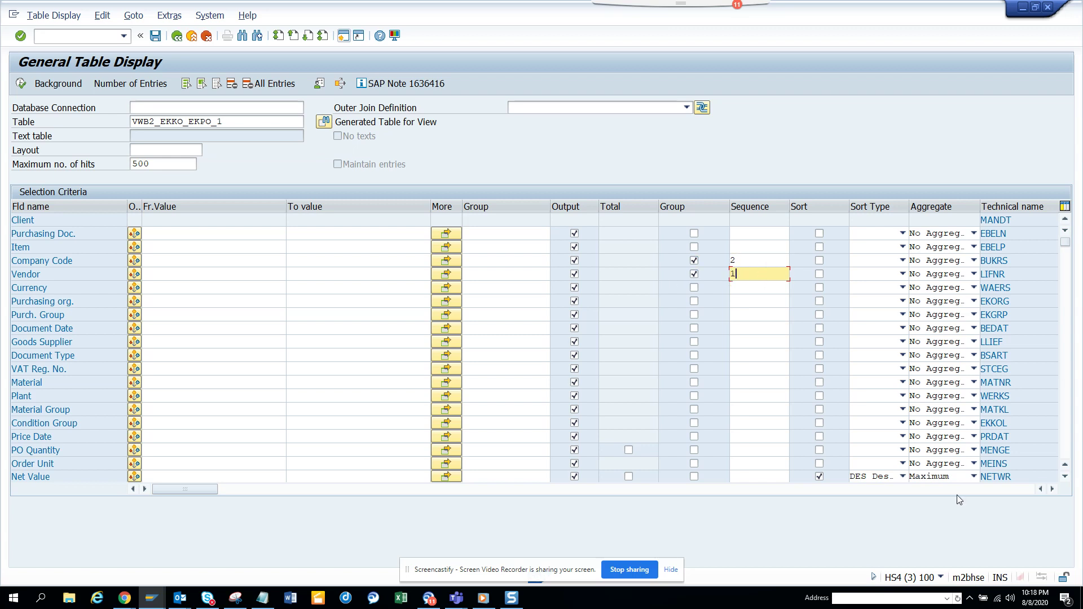
Step: Run the selection, listing 42 hits with Vendor ahead of Company Code
click(1052, 490)
click(1052, 489)
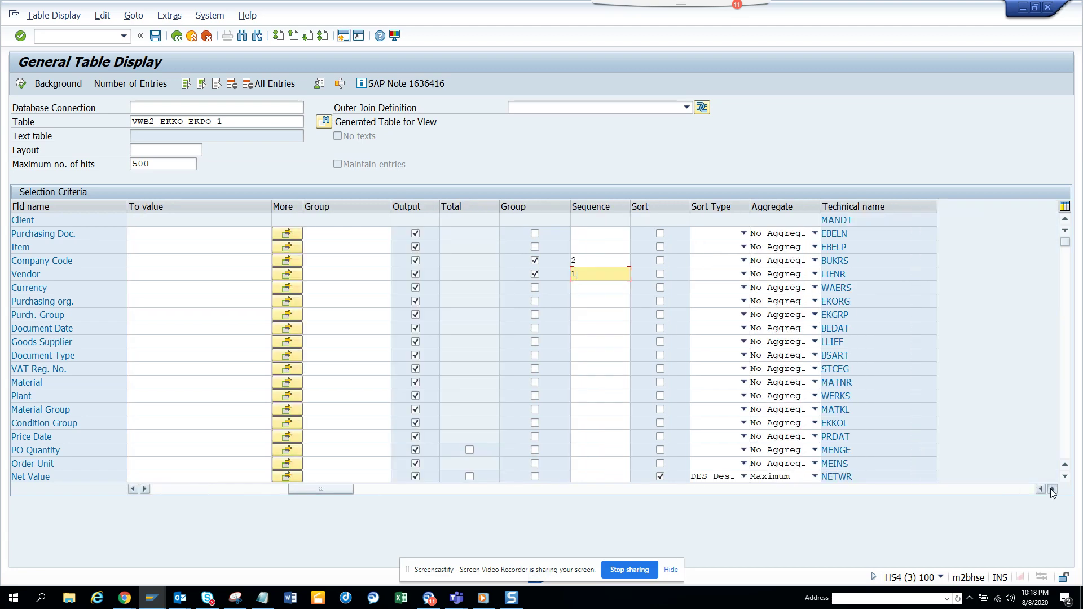
click(1052, 490)
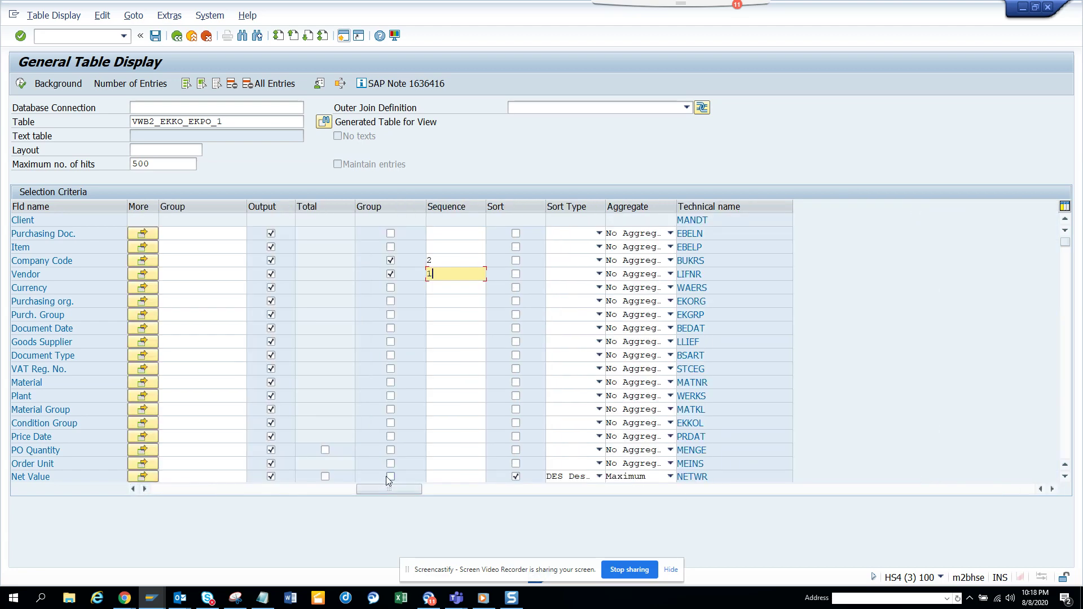
drag(389, 493, 134, 513)
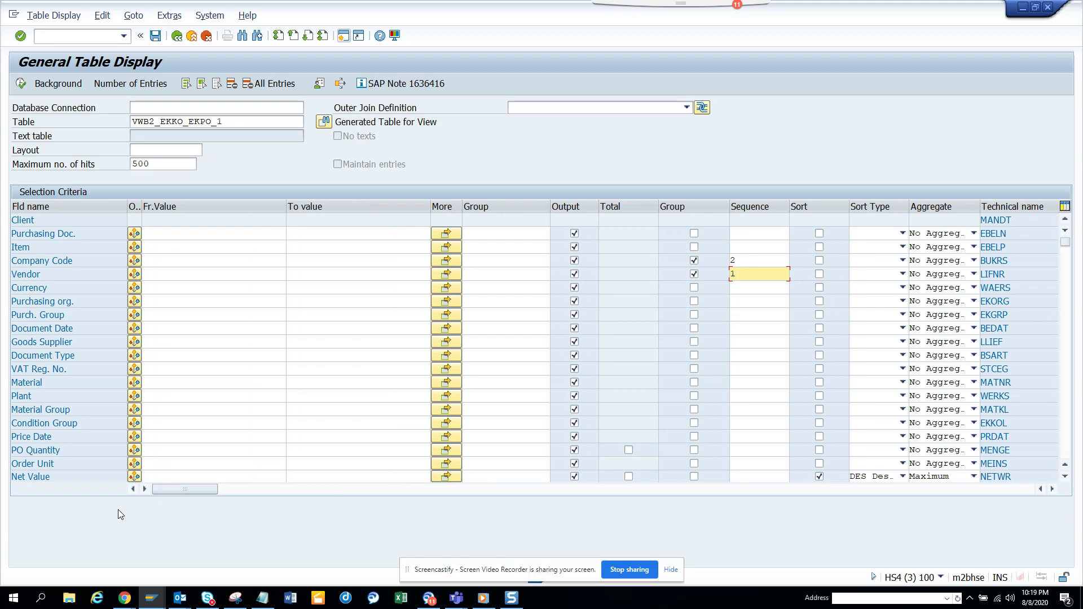
click(19, 37)
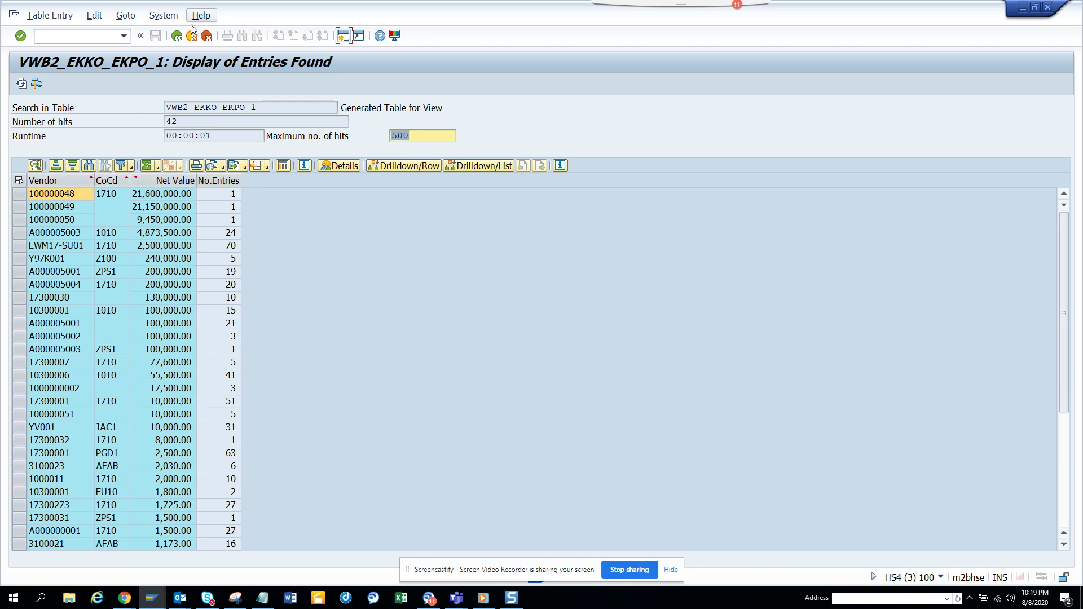
Step: Go back to the selection criteria and view the Company Code sort type options
click(177, 36)
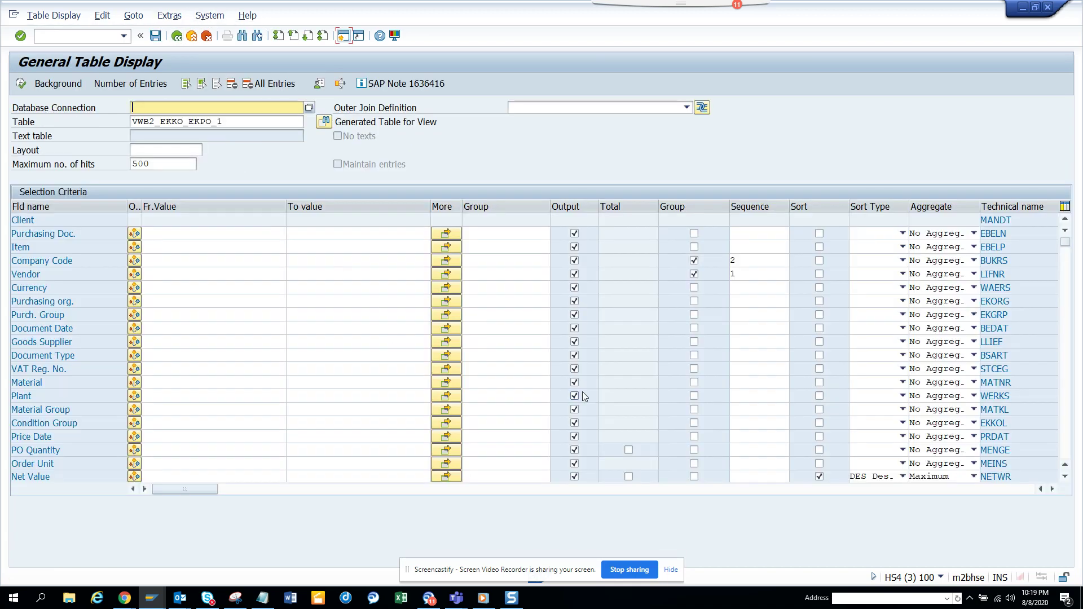
click(902, 261)
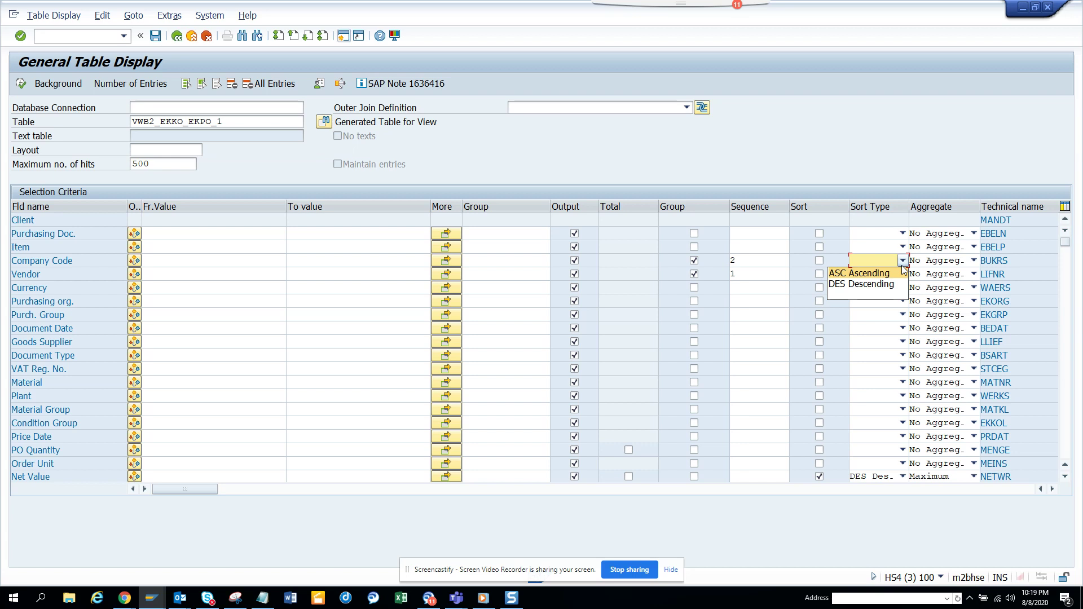
Step: Check the Layout field's value list, confirming no saved layout exists yet
click(192, 150)
click(191, 150)
click(207, 150)
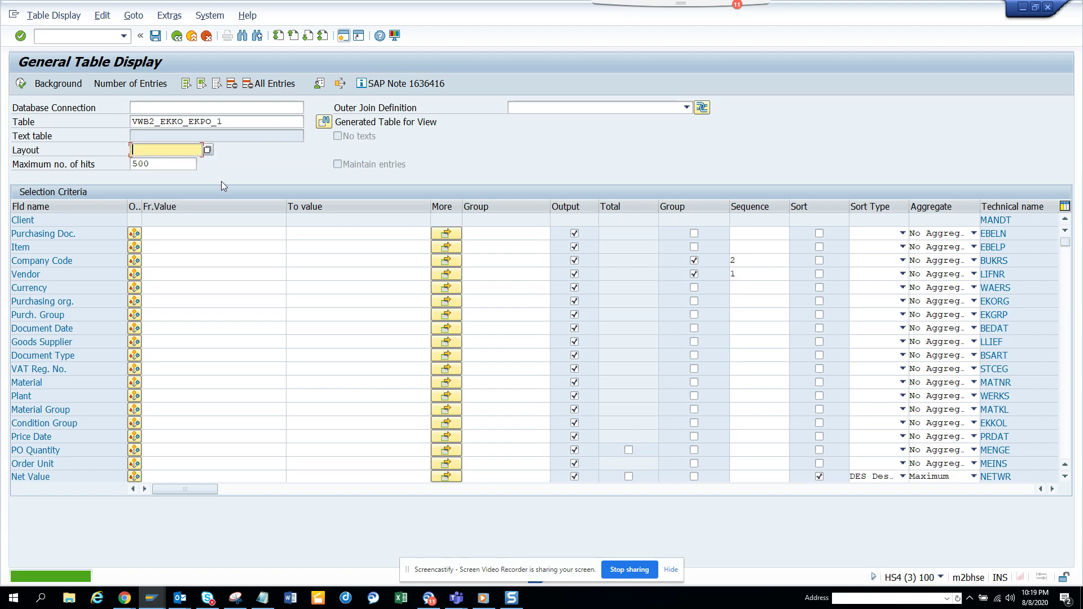
Step: Rerun the selection and inspect the top row's detailed record before closing it
click(26, 82)
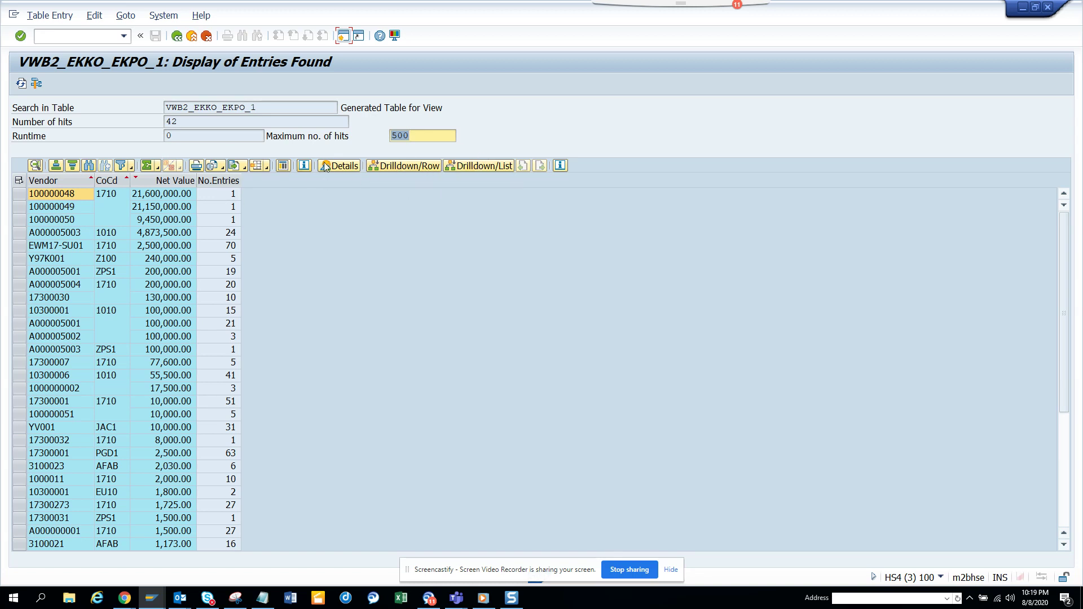
click(341, 165)
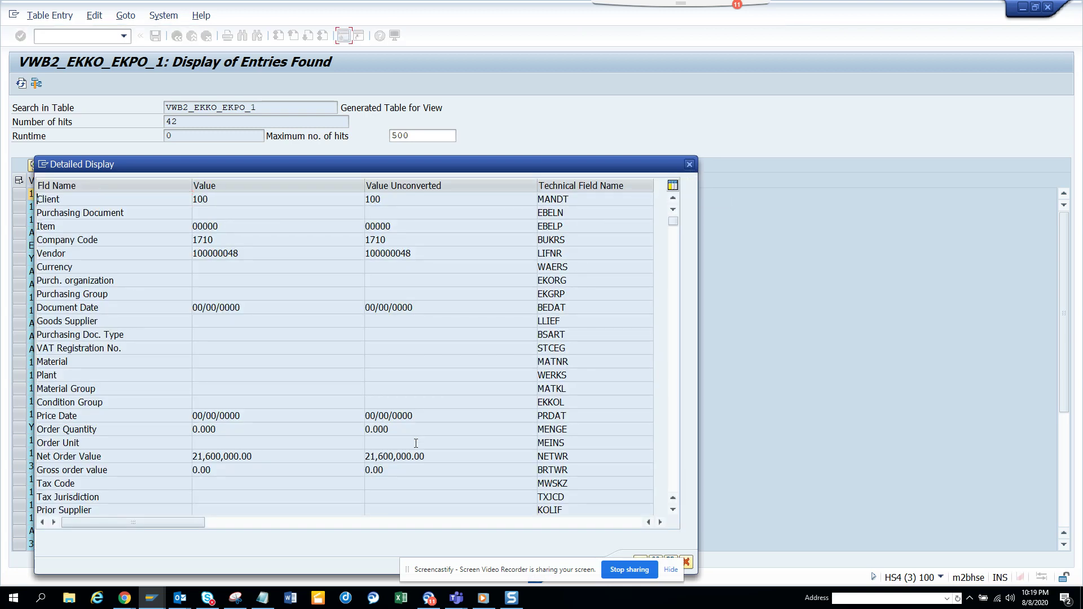
click(689, 164)
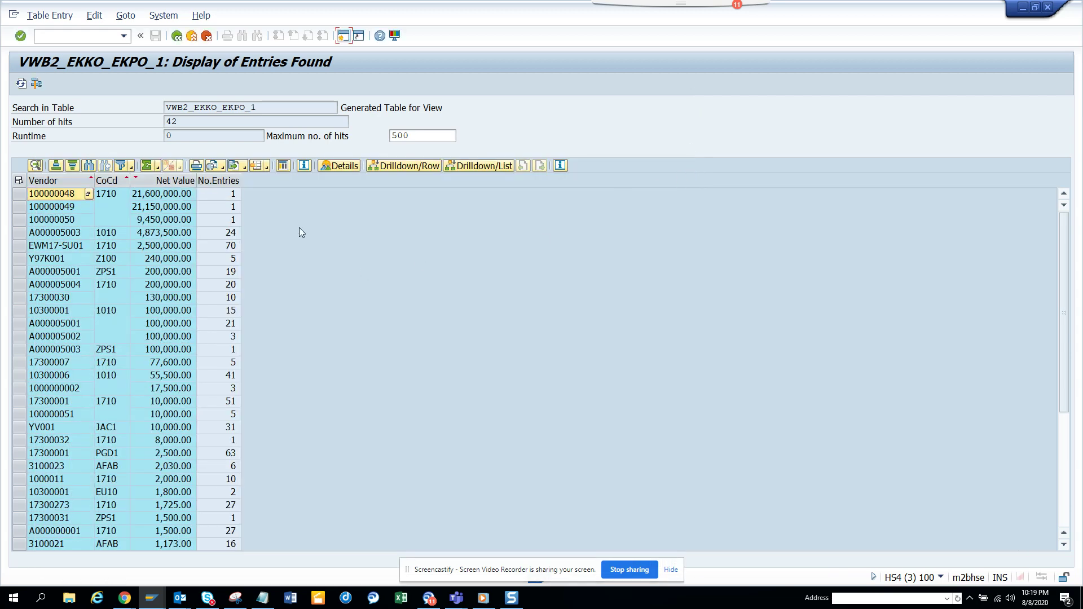
Step: Save the result layout as /TEST with description 'test', set as default, and apply it
click(260, 166)
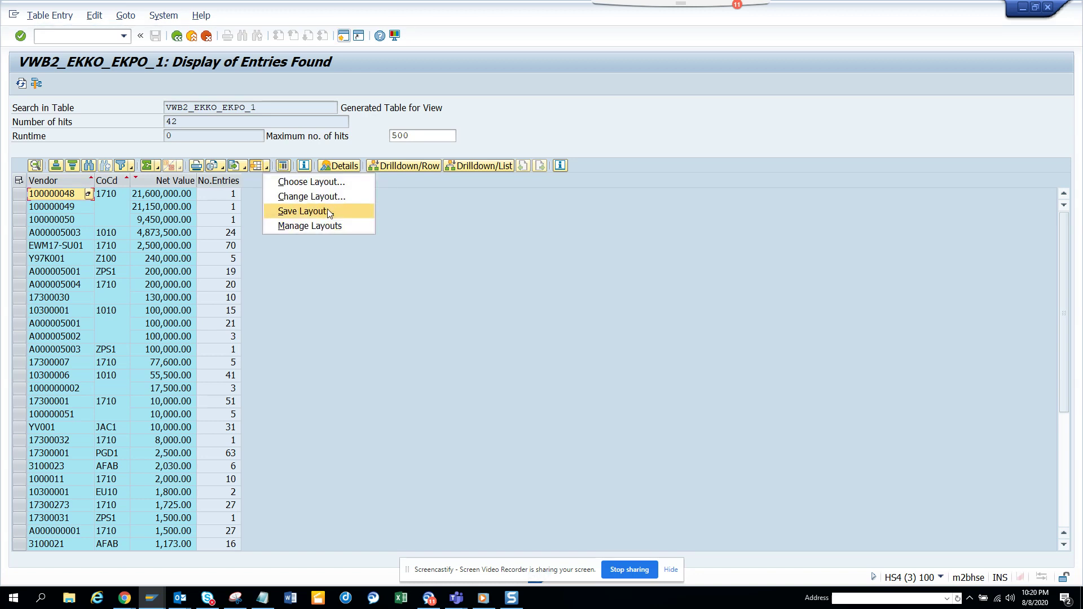
click(354, 197)
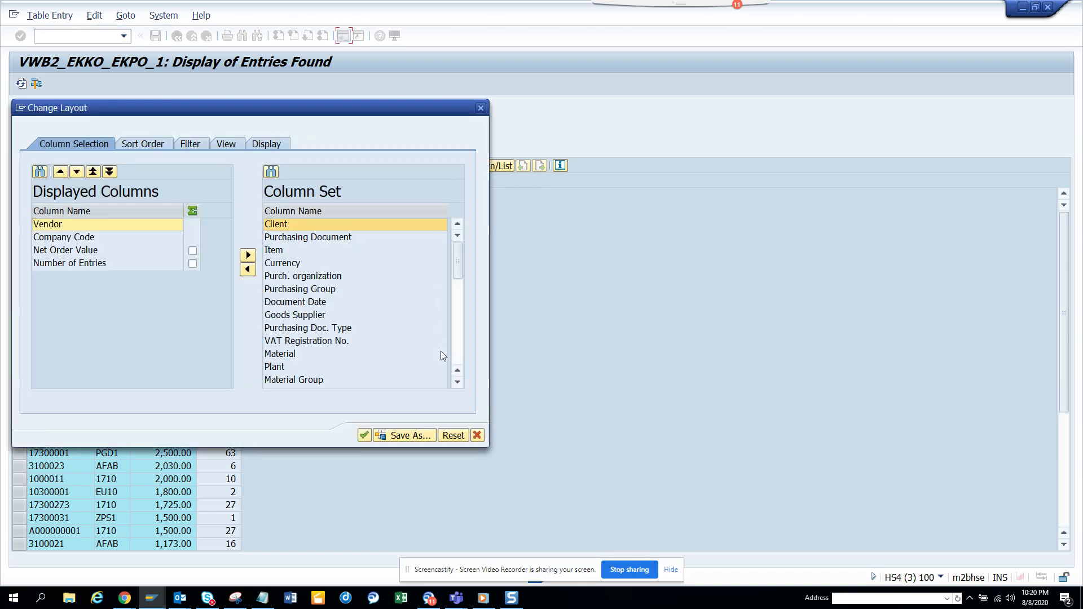
click(421, 438)
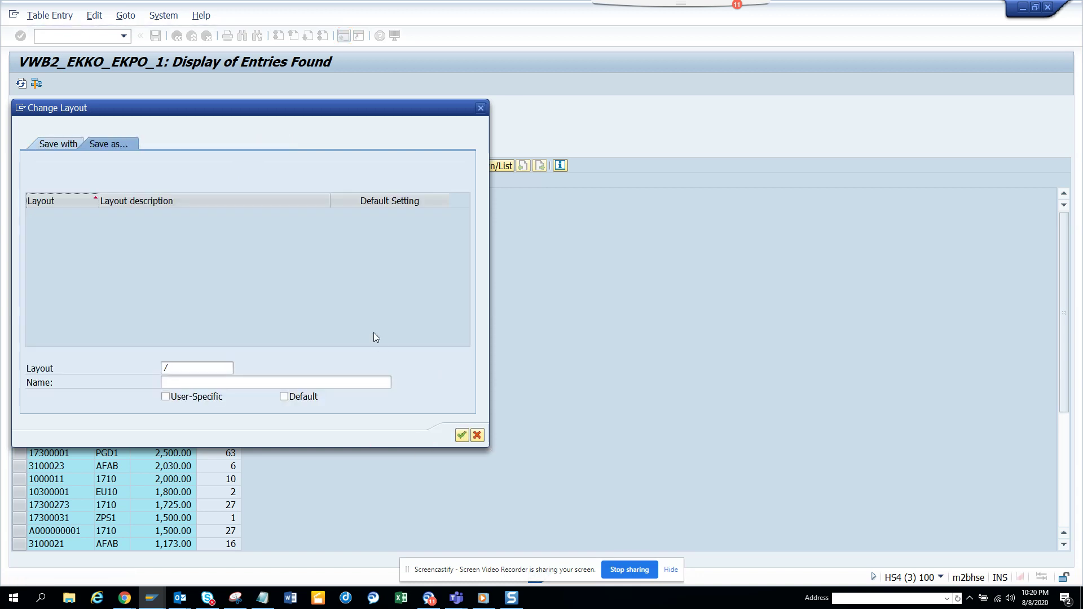
click(206, 371)
text(test)
key(Tab)
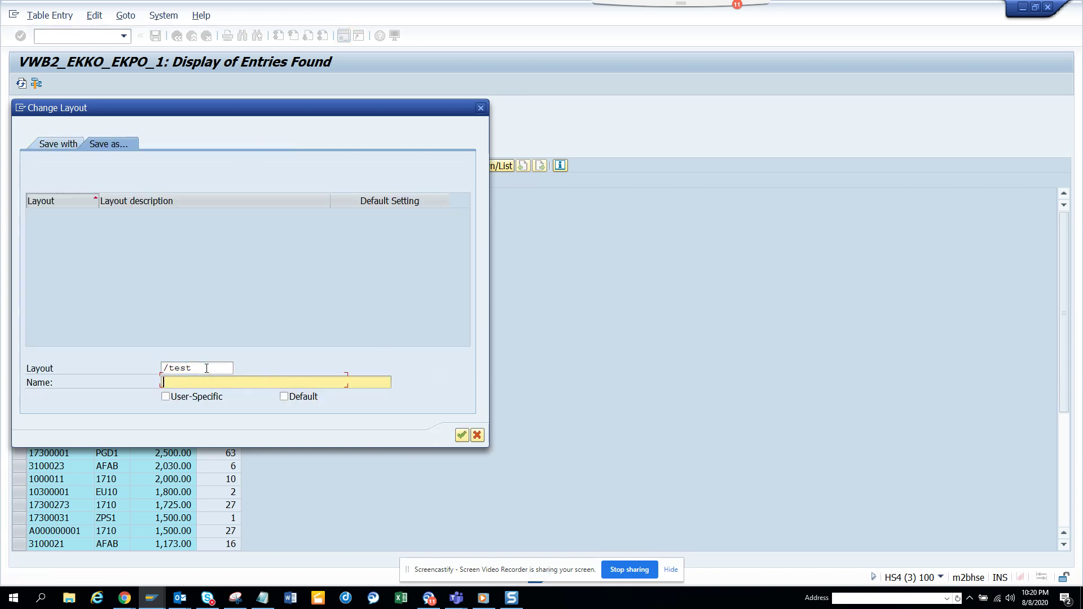
text(test)
click(283, 396)
click(461, 435)
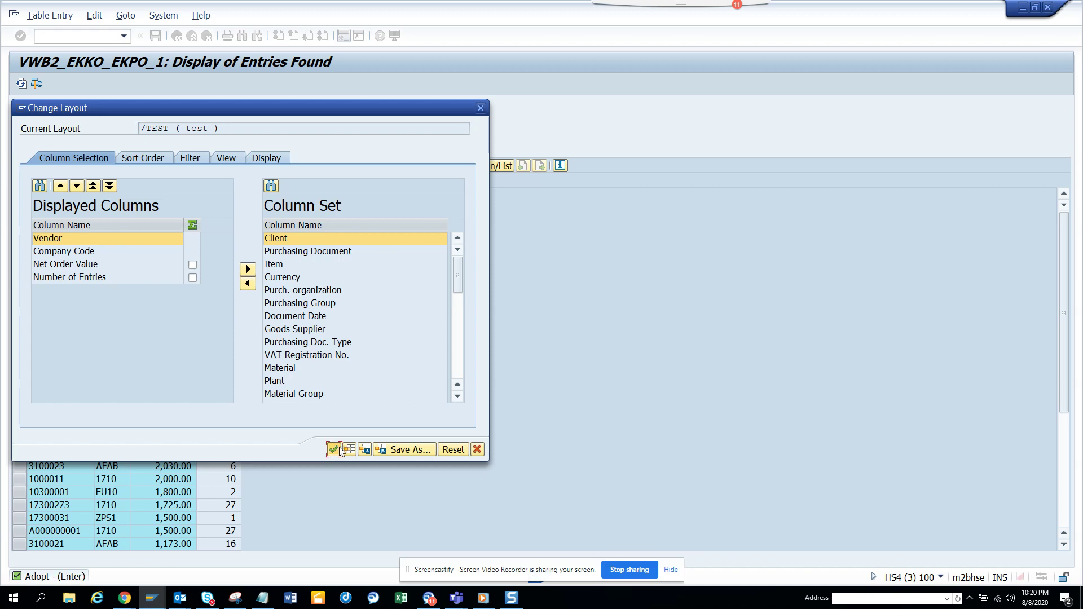
click(334, 450)
Step: Return to the selection screen and confirm /TEST appears in the Layout value list
click(176, 35)
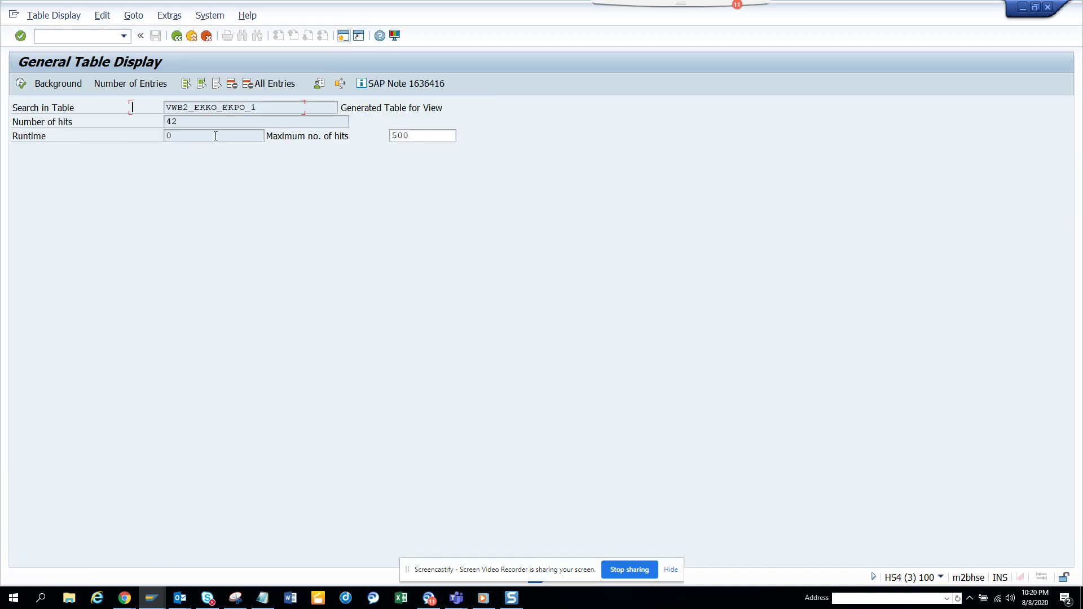
click(191, 150)
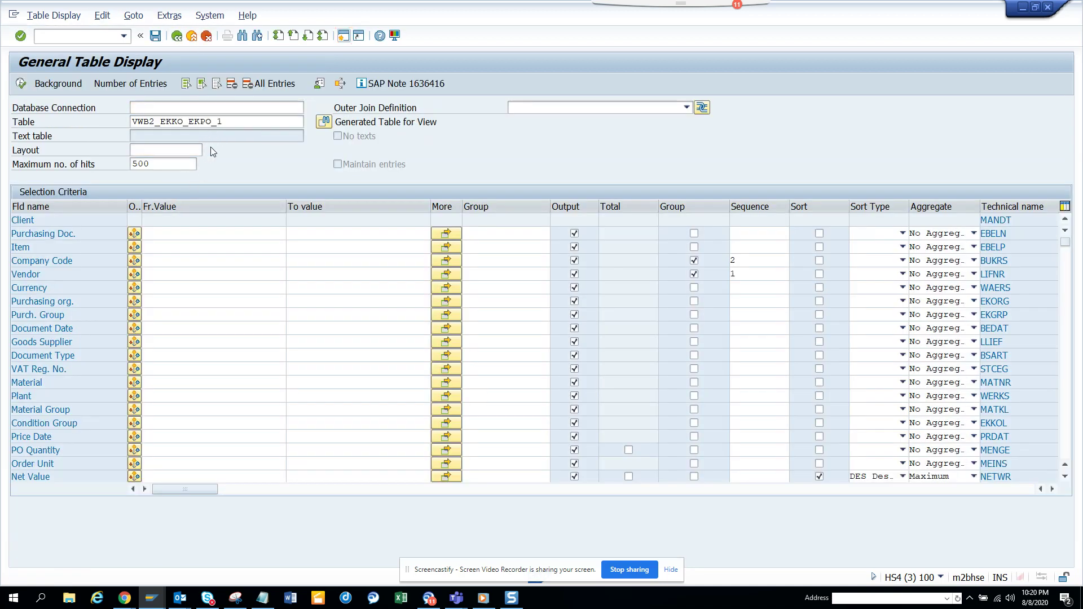
key(F4)
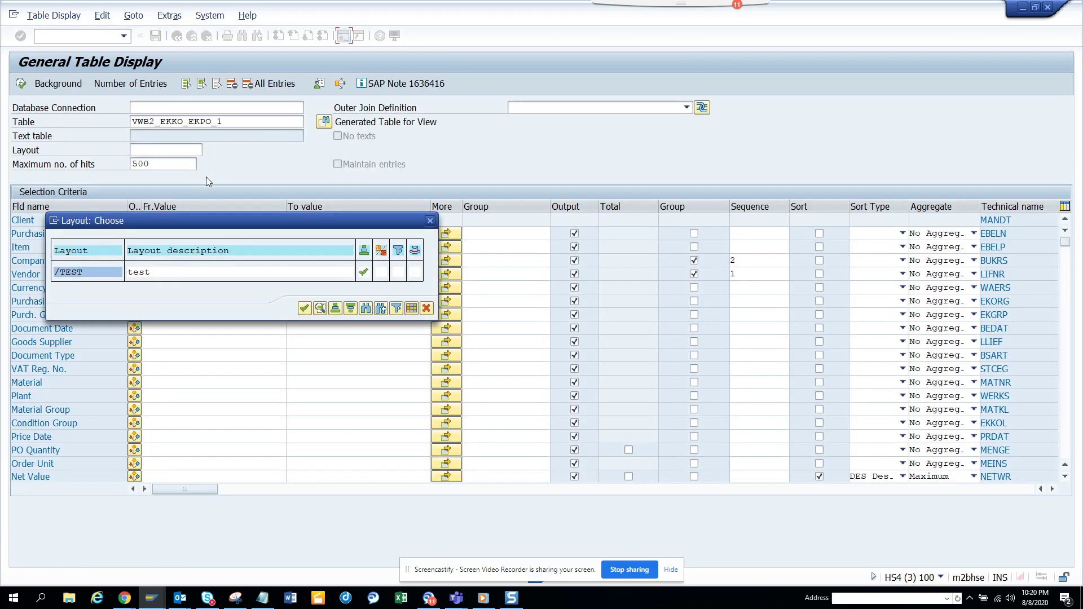
click(429, 221)
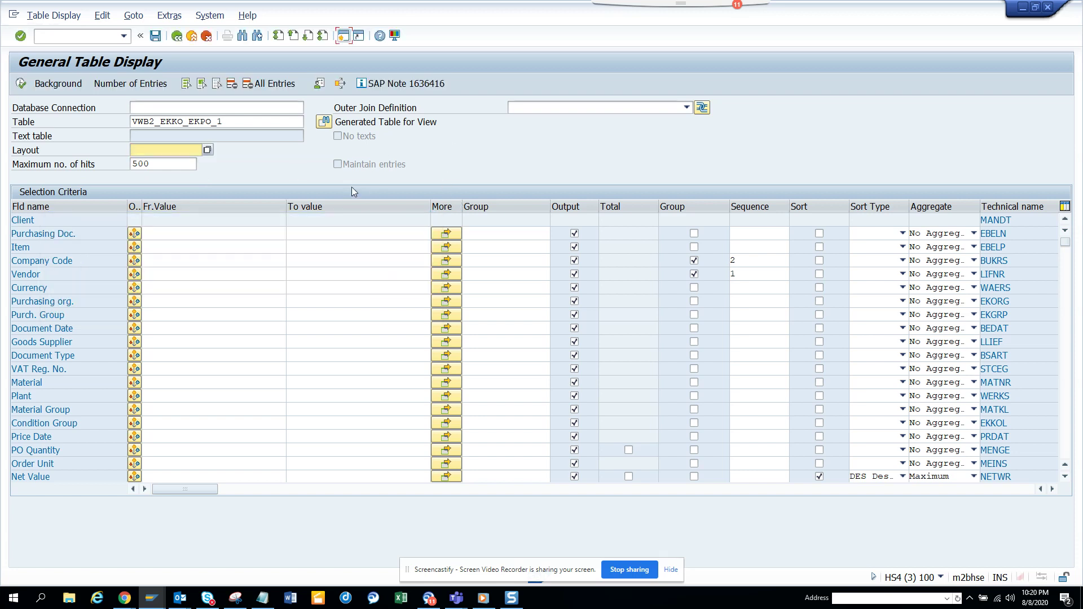
click(53, 15)
Step: Open the Technical Settings dialog via Extras > Change Settings and move it to the right
mouse_move(127, 16)
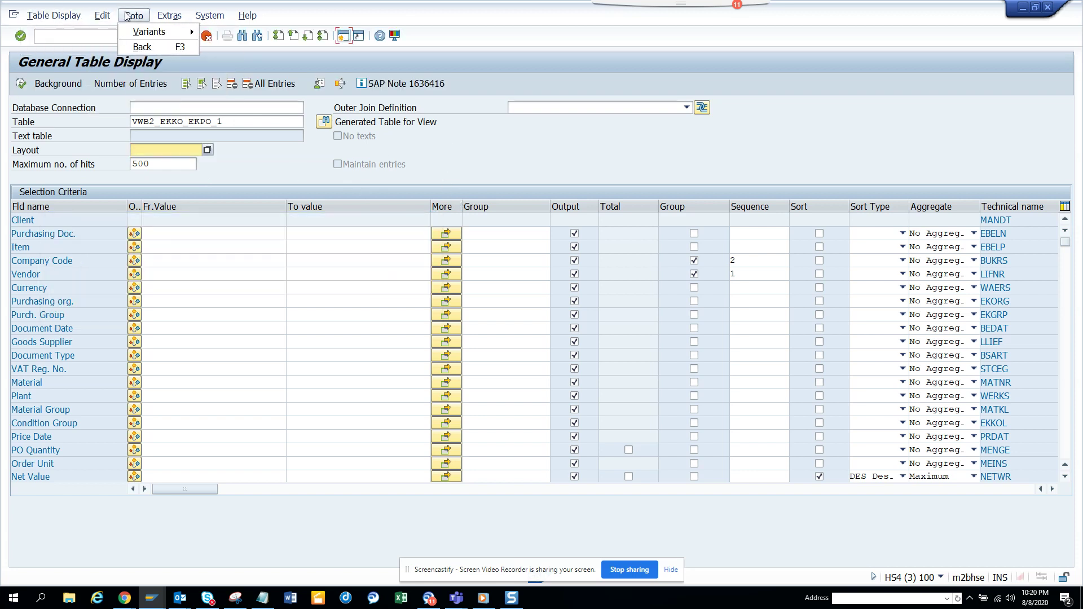
mouse_move(169, 16)
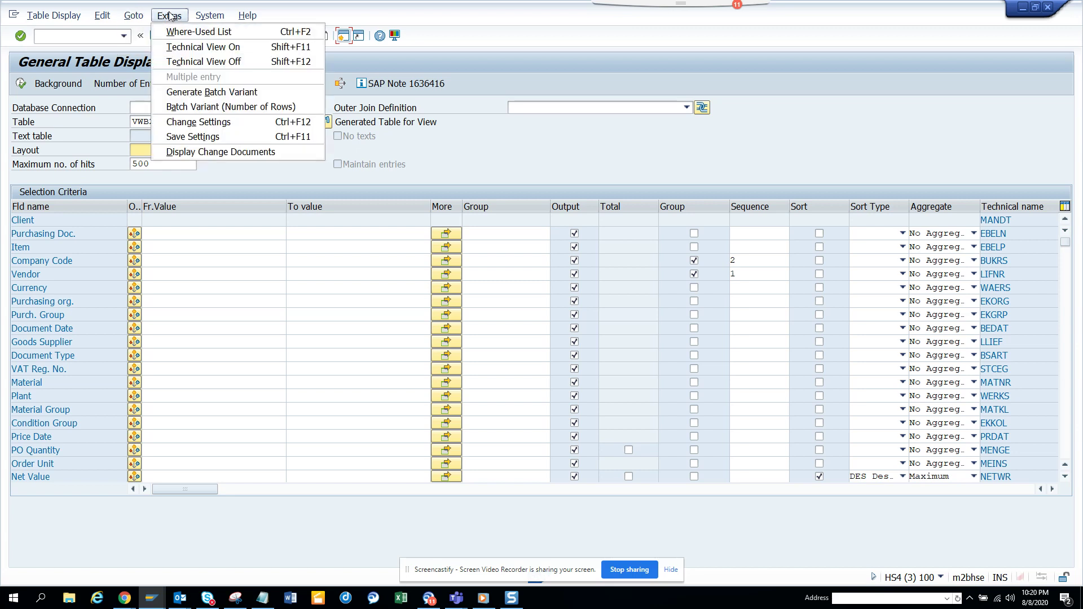
click(219, 122)
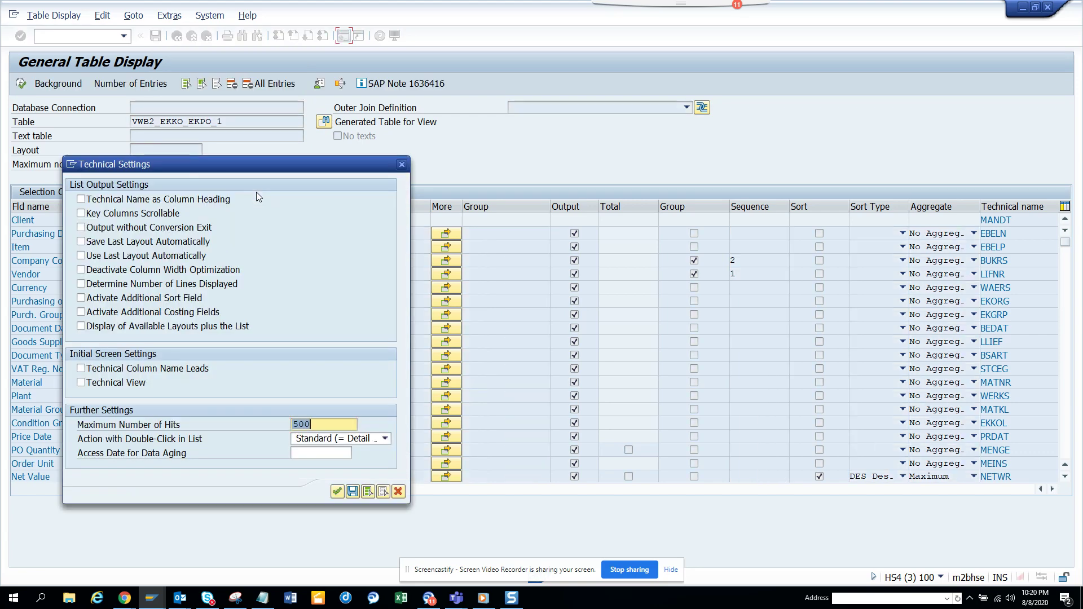
drag(281, 161, 605, 109)
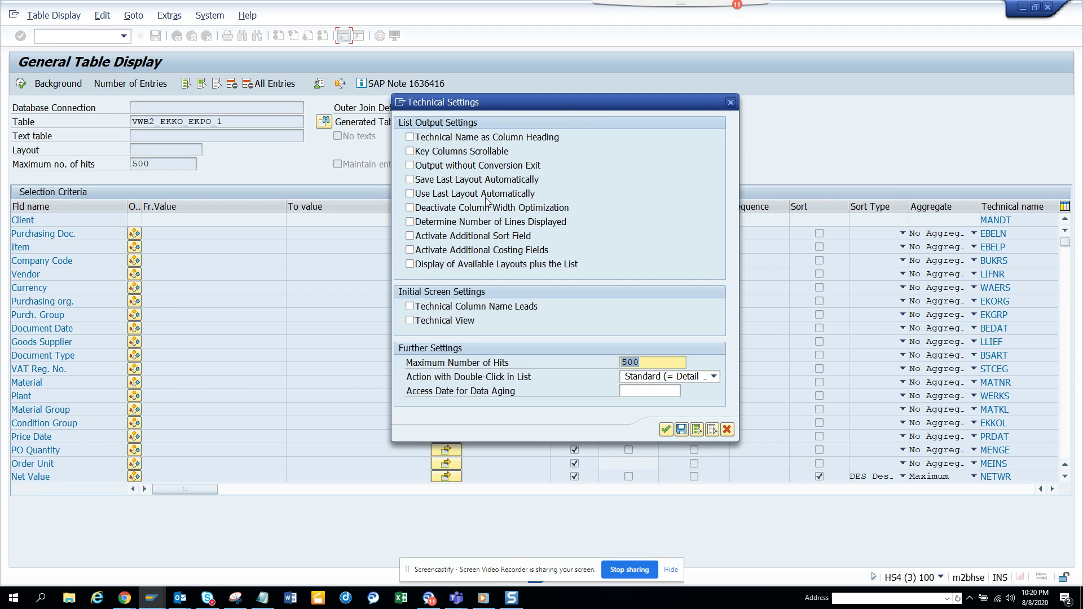